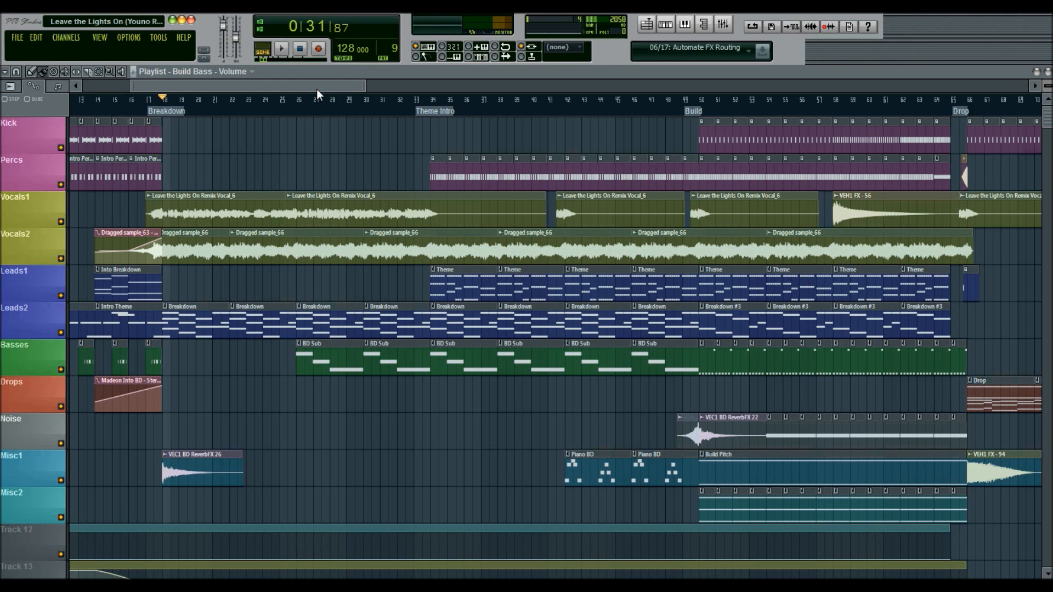
- Bring the Breakdown section into view in the playlist and solo the Vocals1 track
{"action": "scroll", "coordinate": [317, 89], "scroll_direction": "left", "scroll_amount": 3}
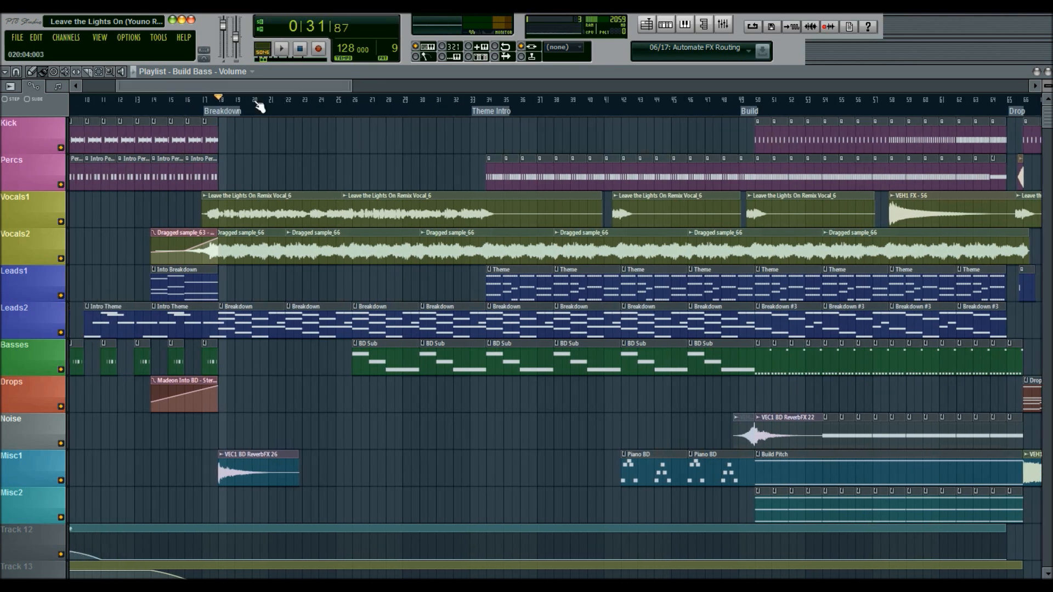
{"action": "left_click_drag", "start_coordinate": [198, 86], "coordinate": [210, 84]}
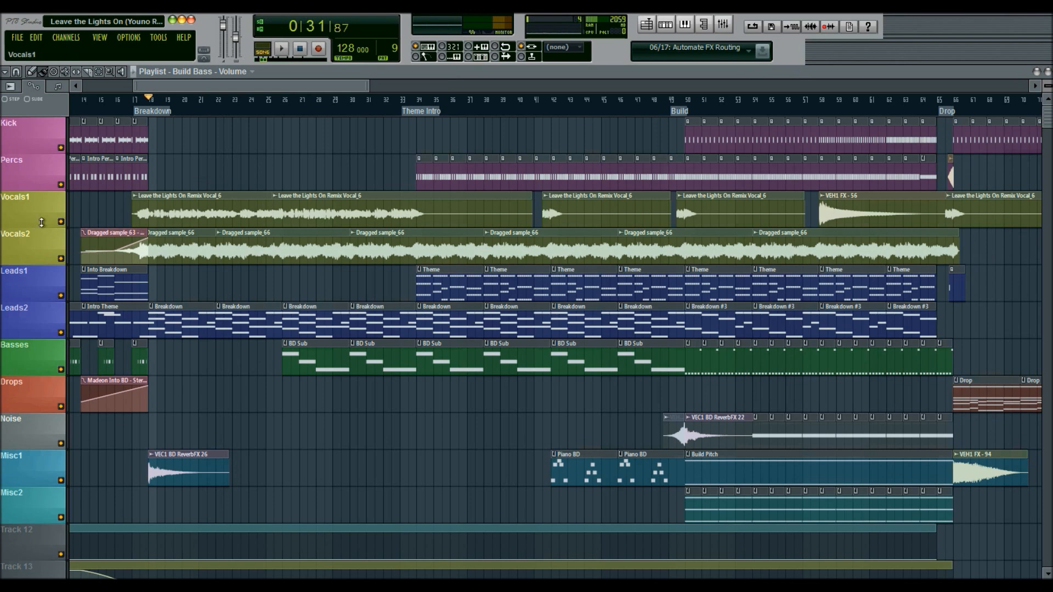
{"action": "right_click", "coordinate": [61, 222]}
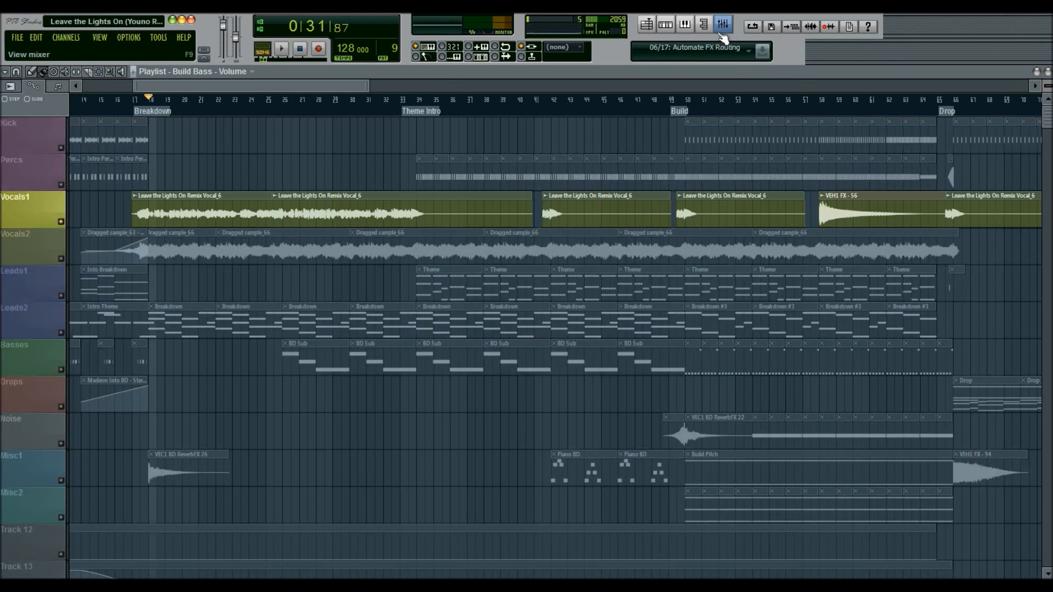
- Solo the Main Vocals channel in the mixer and bypass its loaded effects by soloing empty effect slot 4
{"action": "left_click", "coordinate": [722, 30]}
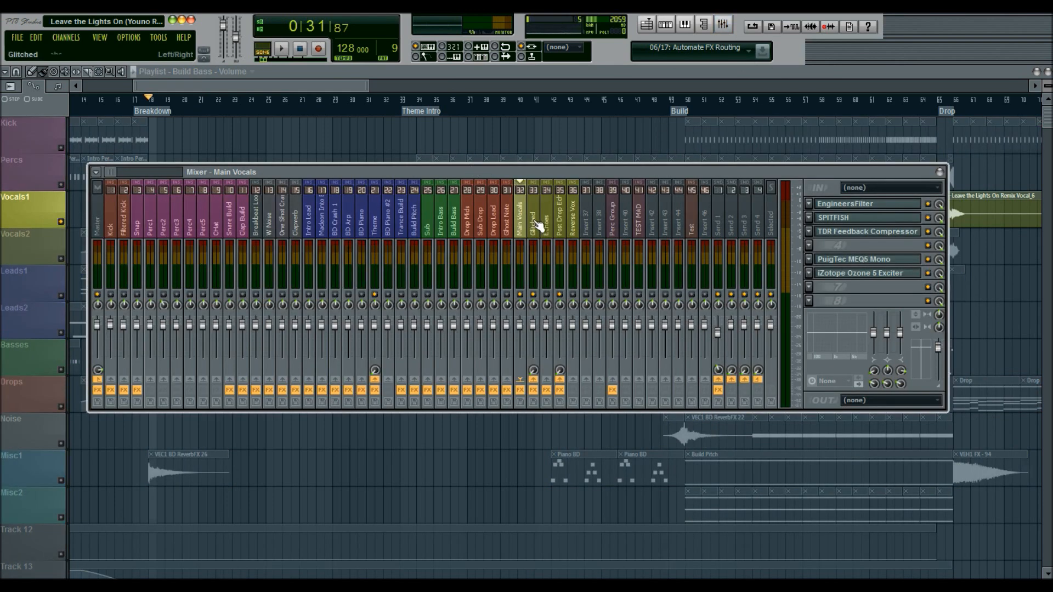
{"action": "right_click", "coordinate": [521, 295]}
{"action": "left_click", "coordinate": [928, 245], "text": "ctrl"}
{"action": "left_click", "coordinate": [940, 173]}
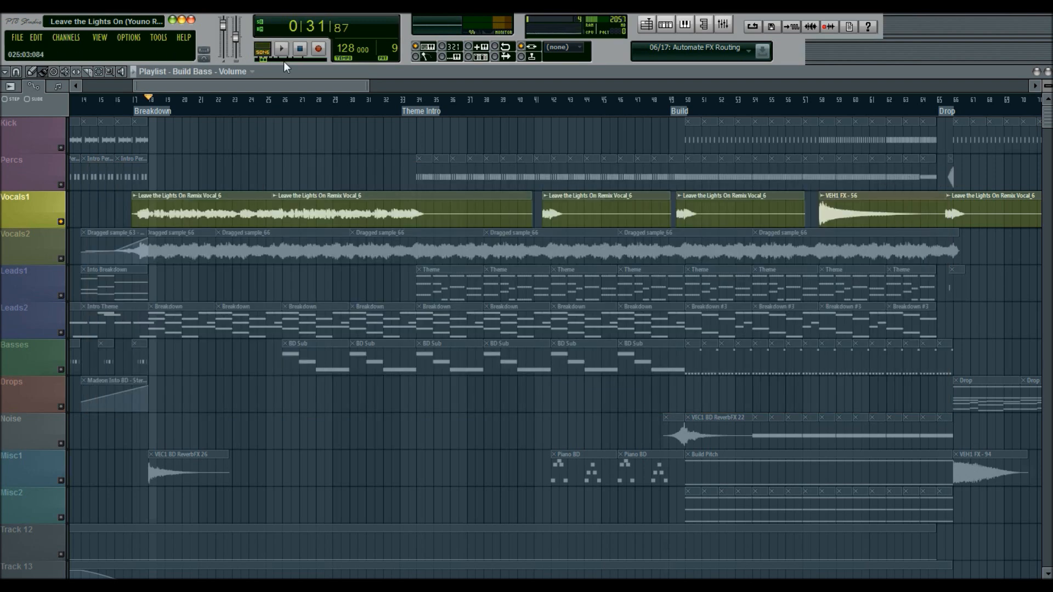
- Play the unprocessed vocals from the start of the Breakdown and stop playback
{"action": "left_click", "coordinate": [723, 25]}
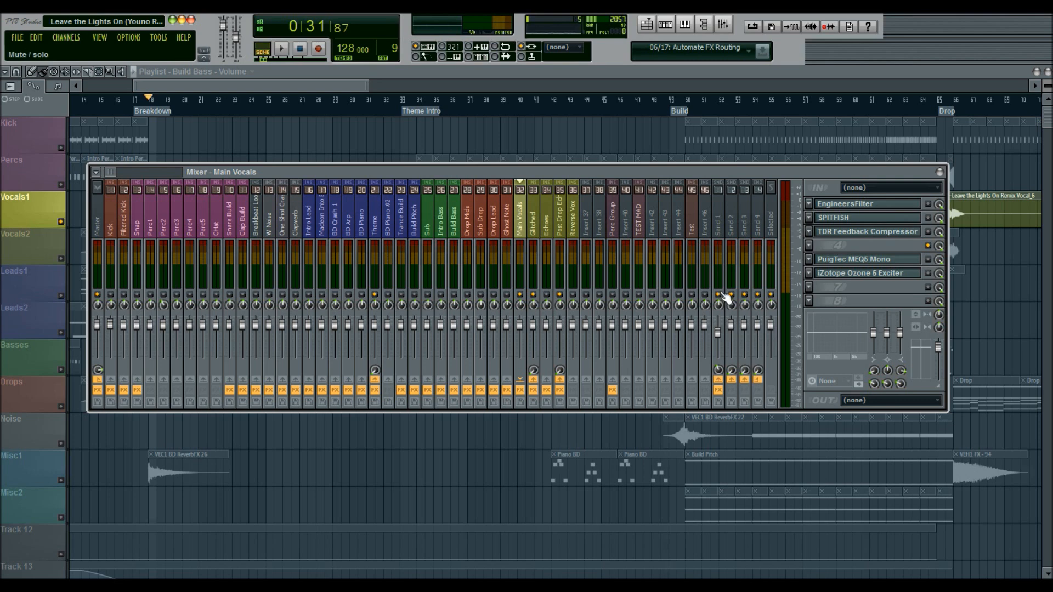
{"action": "key", "text": "space"}
{"action": "left_click", "coordinate": [303, 82]}
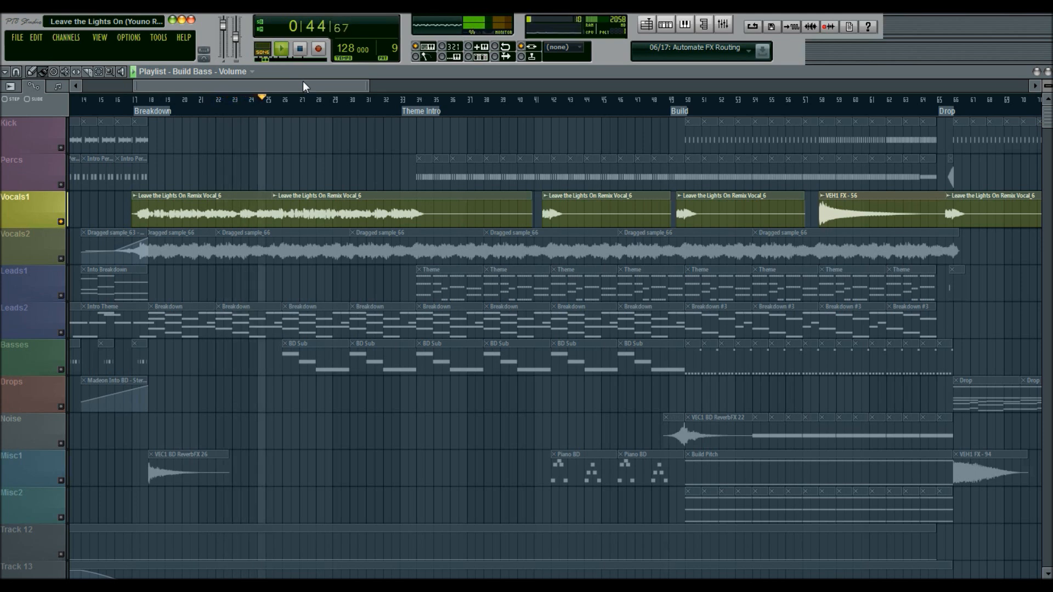
{"action": "left_click", "coordinate": [303, 50]}
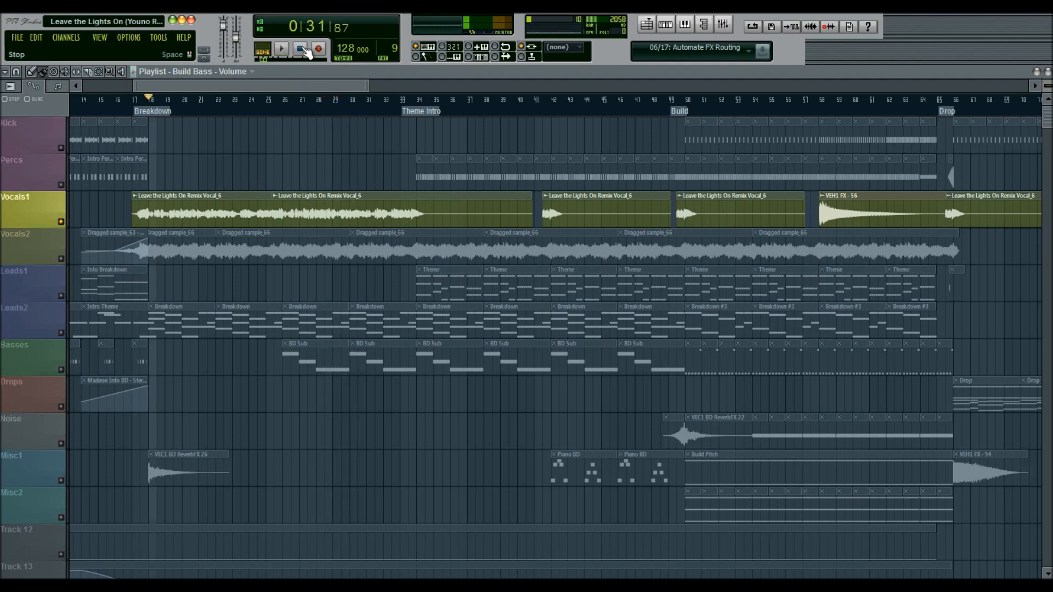
- Open the SPITFISH de-esser on the Main Vocals channel, examine its sense, tune, soft and depth controls, and close it
{"action": "key", "text": "F9"}
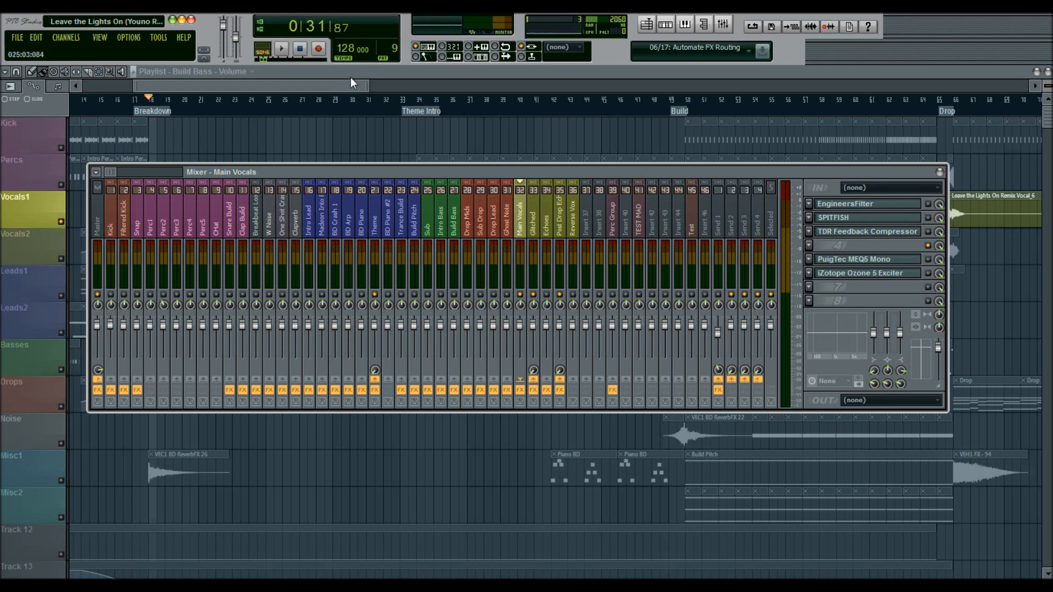
{"action": "left_click", "coordinate": [917, 219]}
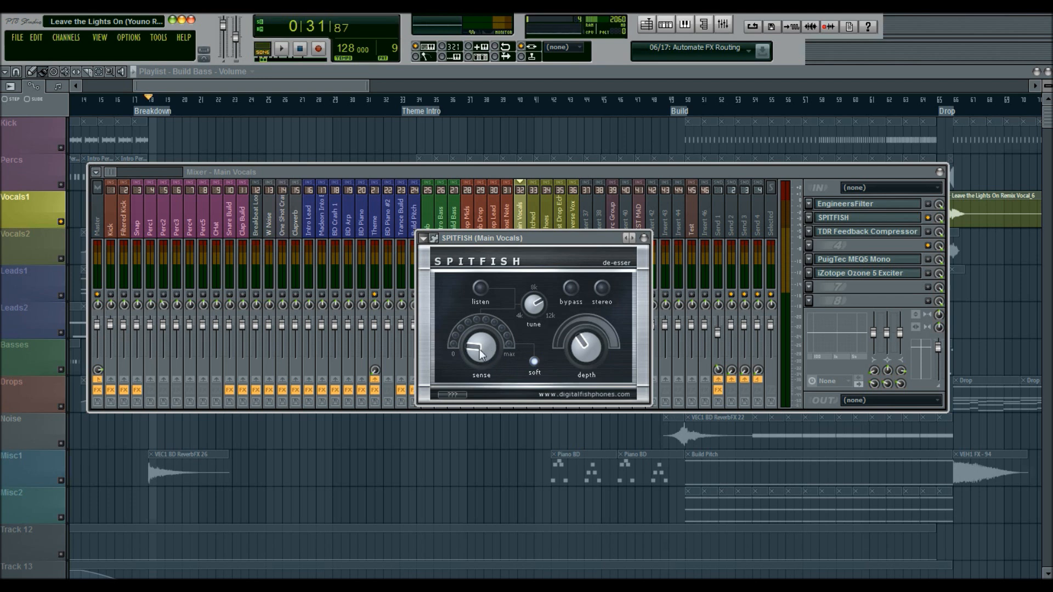
{"action": "left_click_drag", "start_coordinate": [556, 247], "coordinate": [545, 239]}
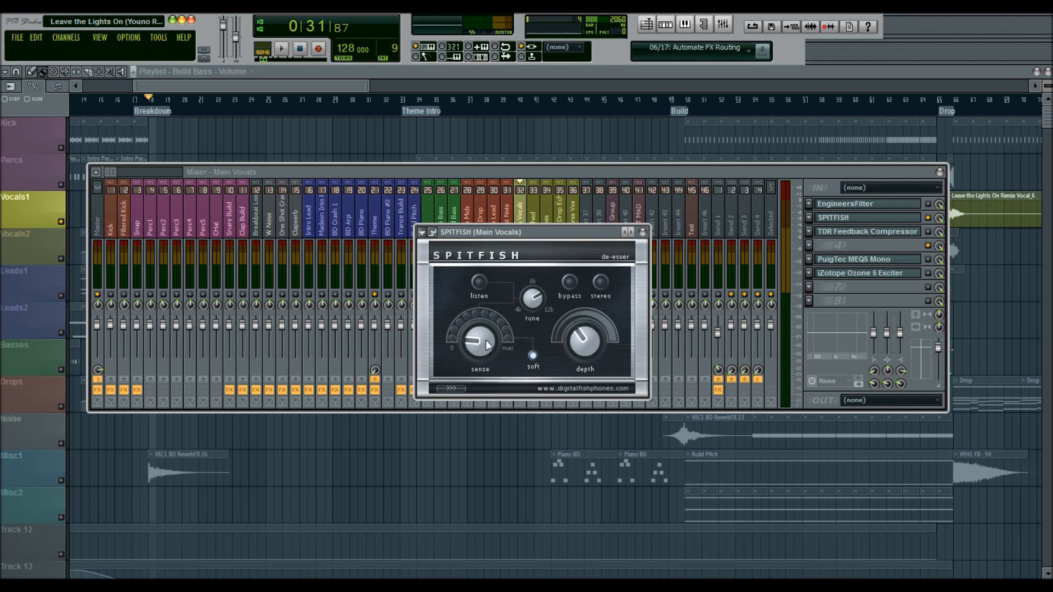
{"action": "left_click", "coordinate": [532, 356]}
{"action": "left_click", "coordinate": [644, 233]}
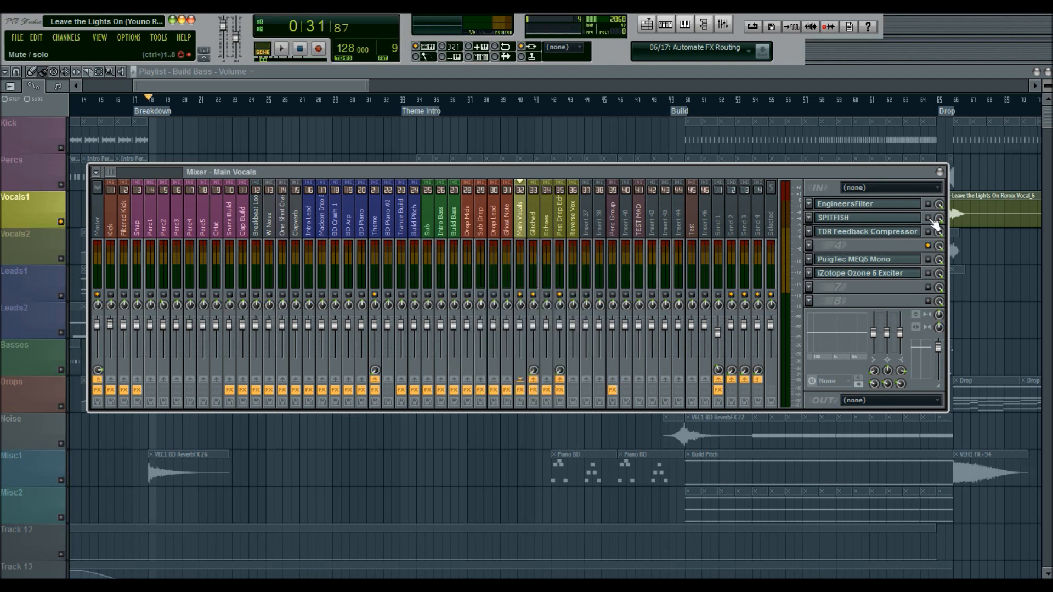
- Load Fruity Parametric EQ 2 into slot 4 of Main Vocals and boost band 4 to 18 dB
{"action": "left_click", "coordinate": [810, 247]}
{"action": "left_click", "coordinate": [844, 159]}
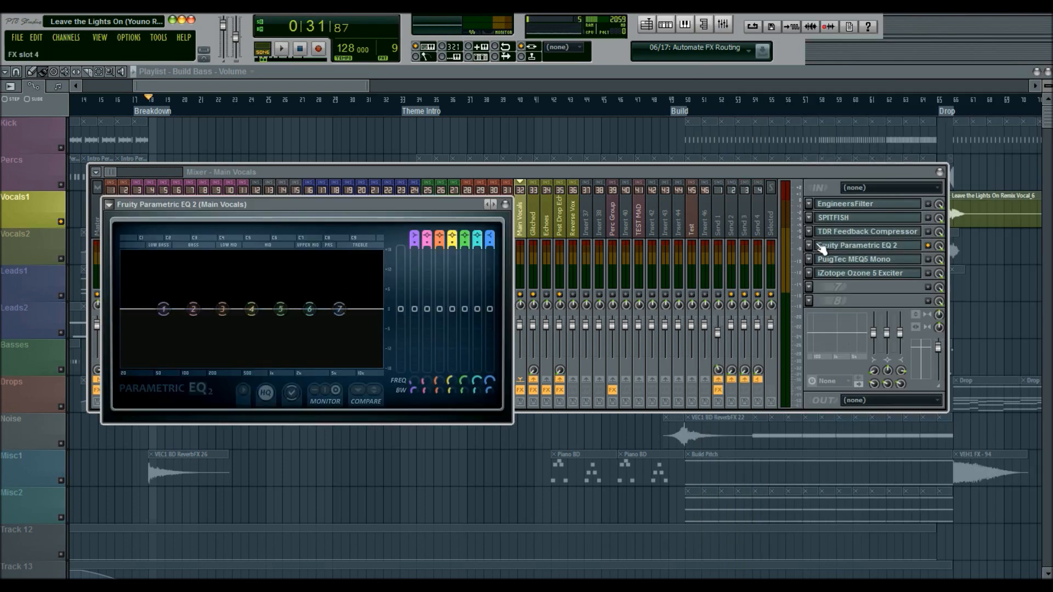
{"action": "left_click_drag", "start_coordinate": [251, 309], "coordinate": [262, 258]}
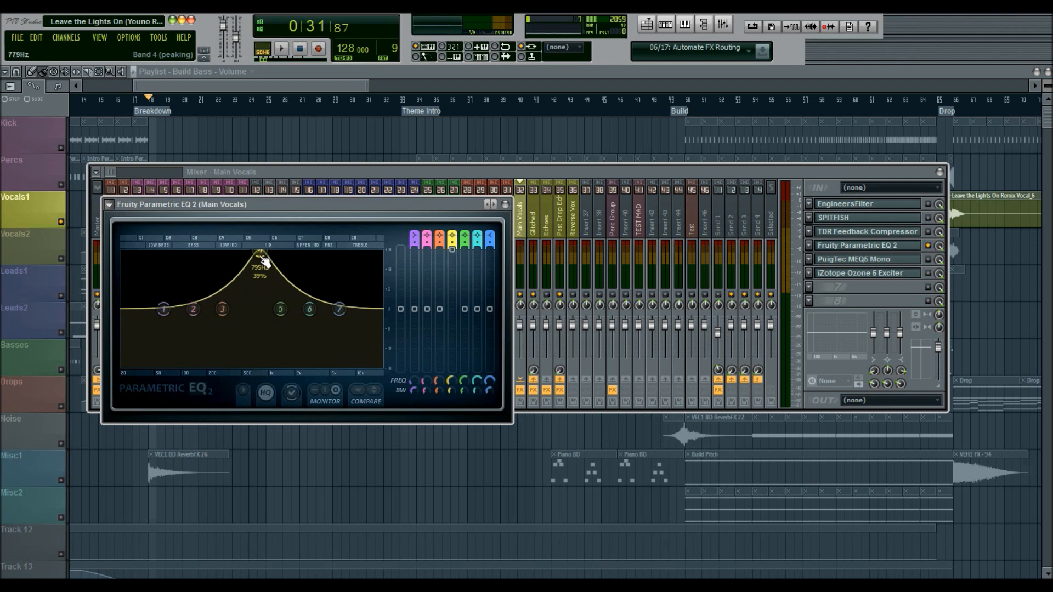
- During playback, narrow the boosted band 4 and sweep it up to about 10 kHz to find the harsh sibilance
{"action": "key", "text": "space"}
{"action": "scroll", "coordinate": [264, 261], "scroll_direction": "down", "scroll_amount": 6}
{"action": "left_click_drag", "start_coordinate": [264, 261], "coordinate": [358, 254]}
{"action": "scroll", "coordinate": [283, 253], "scroll_direction": "up", "scroll_amount": 3}
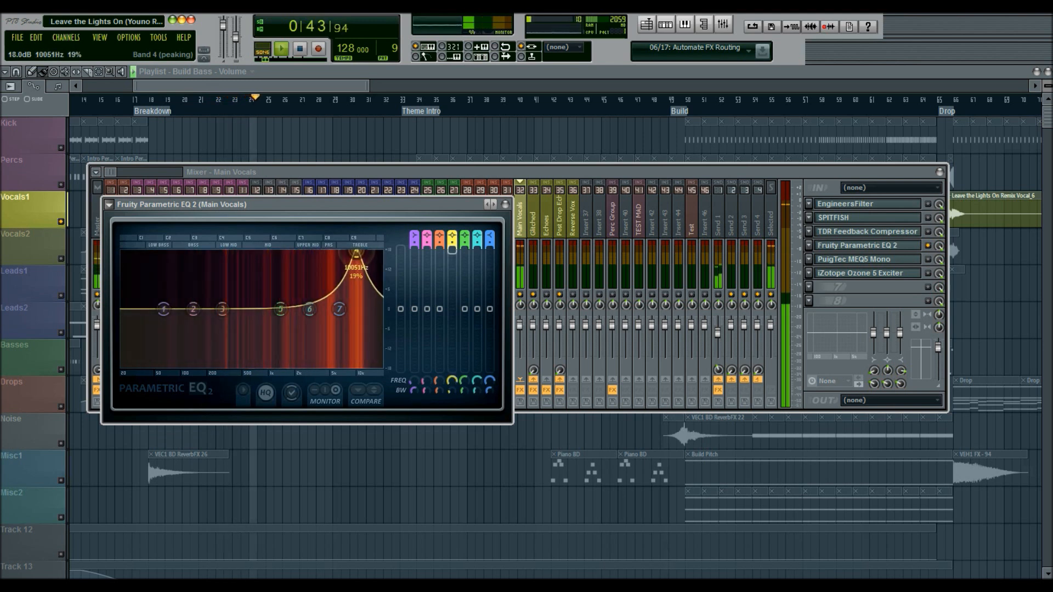
{"action": "key", "text": "space"}
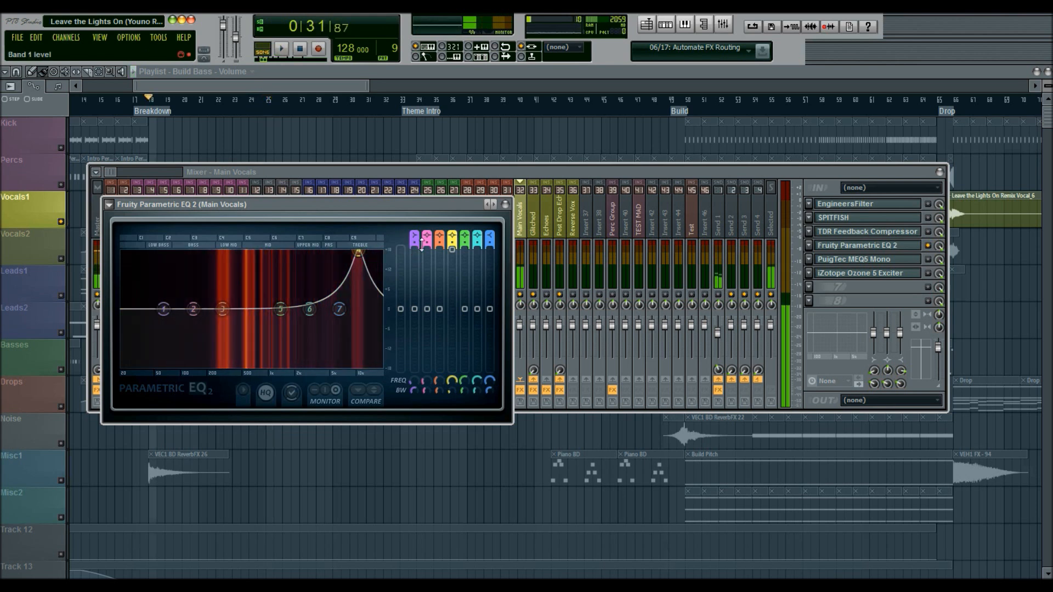
- Reset band 4 of Fruity Parametric EQ 2 and remove the plugin from slot 4
{"action": "right_click", "coordinate": [359, 254]}
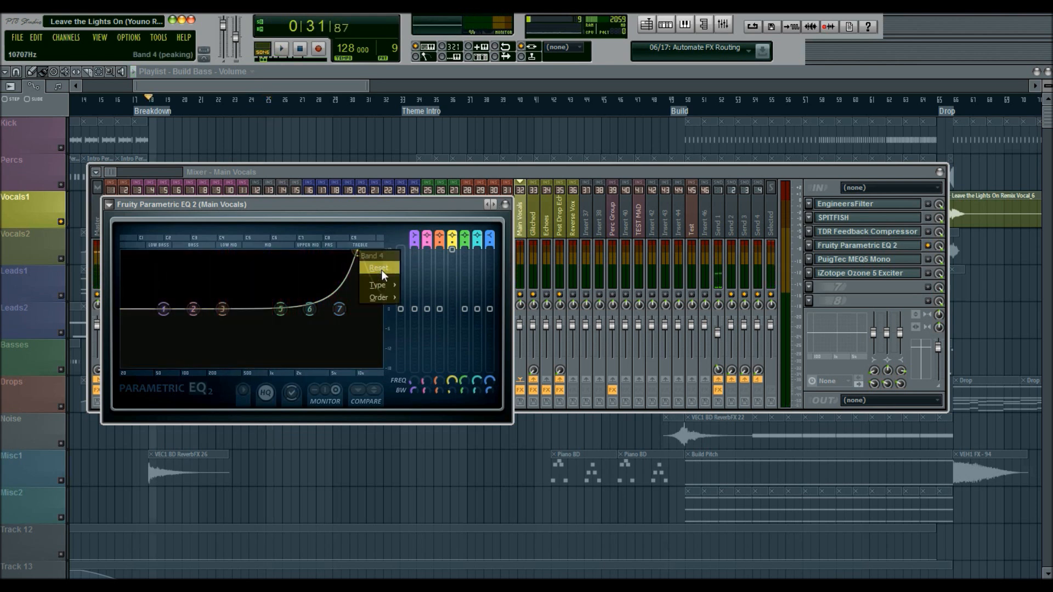
{"action": "left_click", "coordinate": [379, 269]}
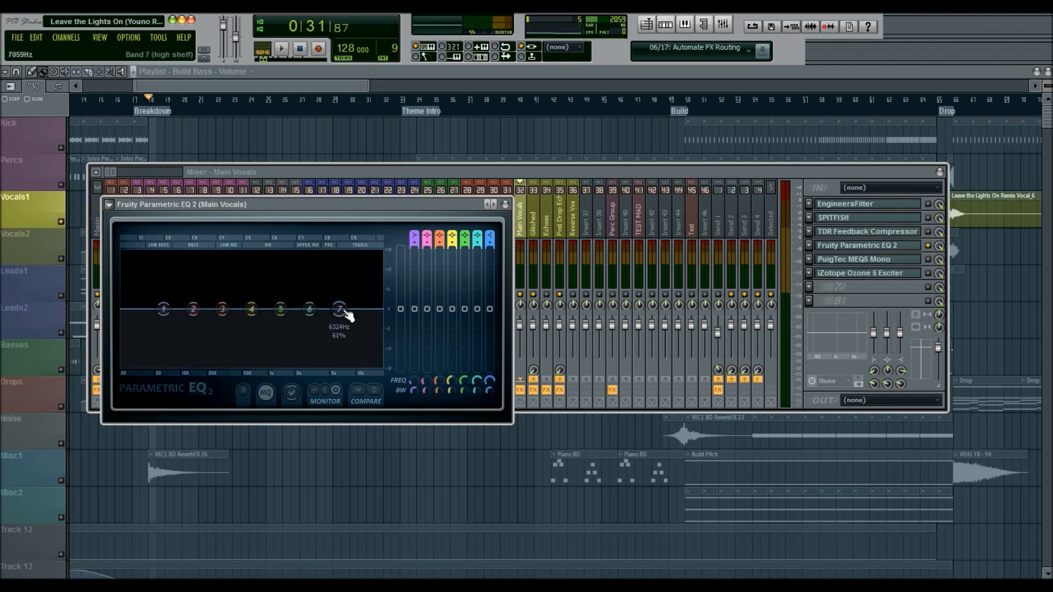
{"action": "left_click", "coordinate": [506, 207]}
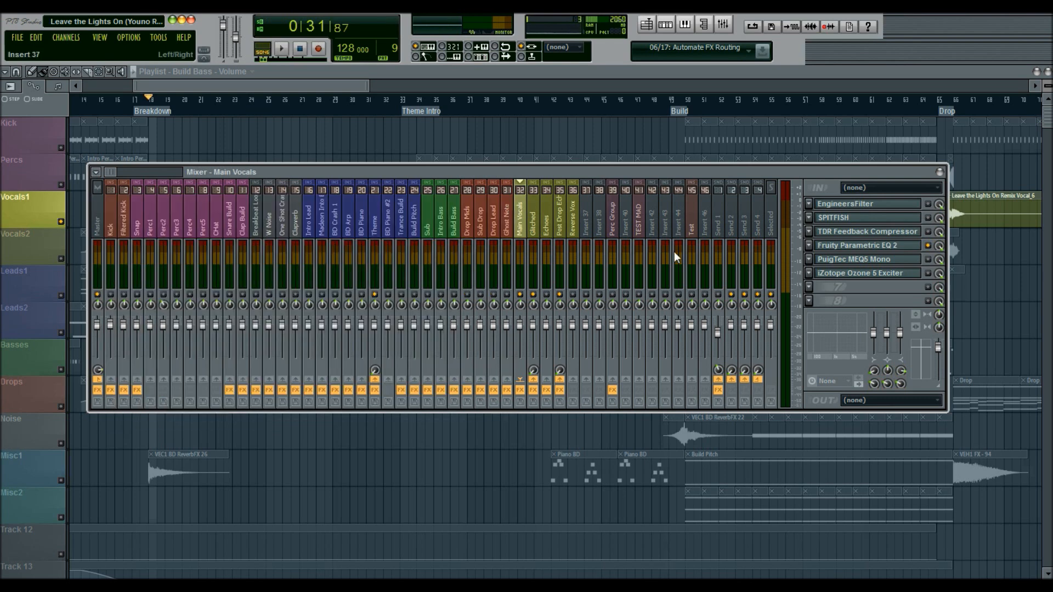
{"action": "left_click", "coordinate": [809, 246]}
{"action": "mouse_move", "coordinate": [820, 257]}
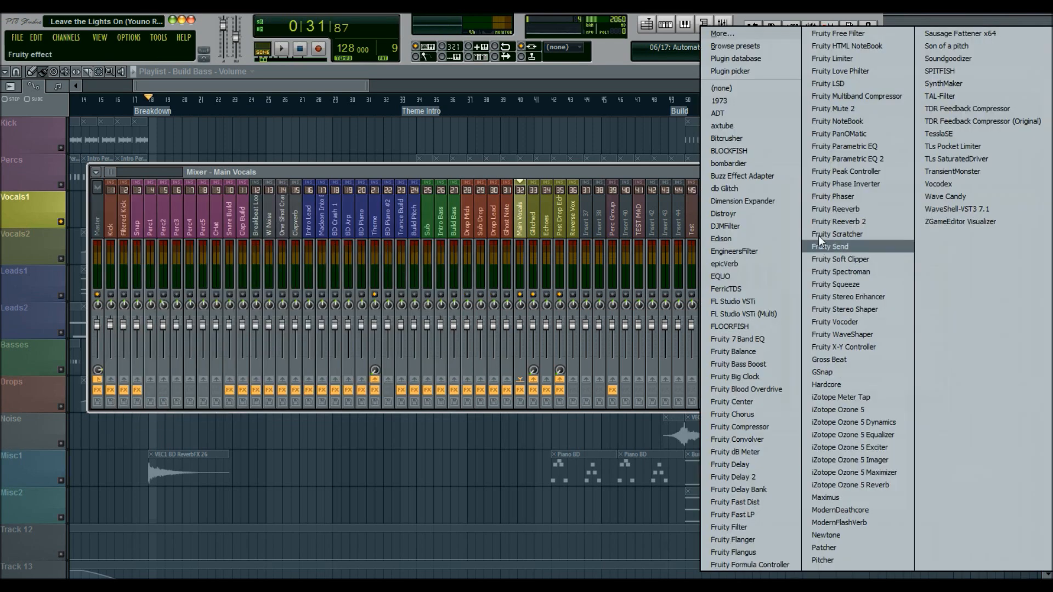
{"action": "left_click", "coordinate": [732, 90]}
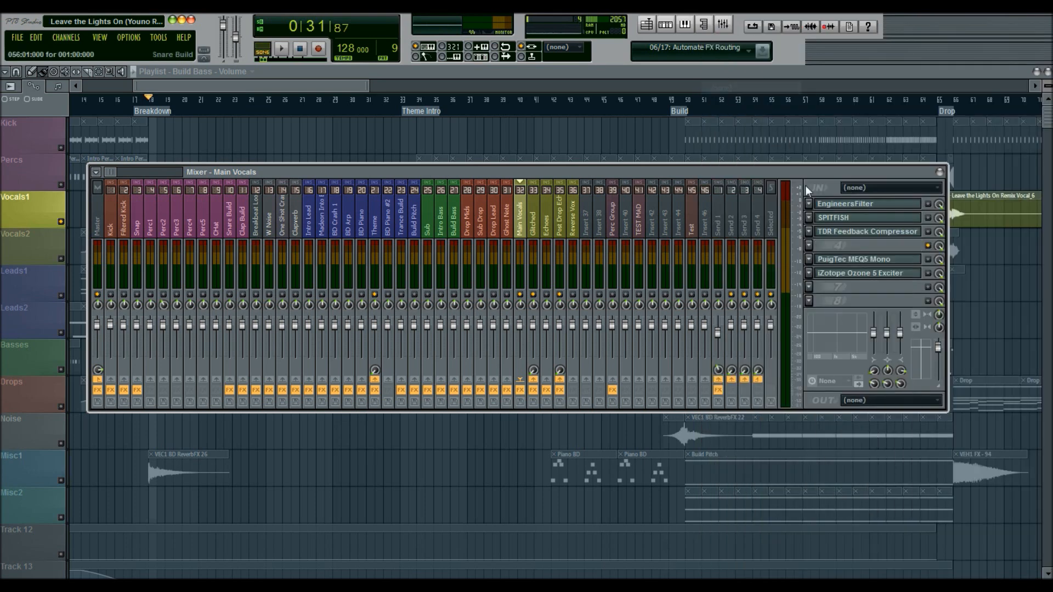
- Reopen the SPITFISH de-esser on Main Vocals and enable its effect slot
{"action": "left_click", "coordinate": [839, 218]}
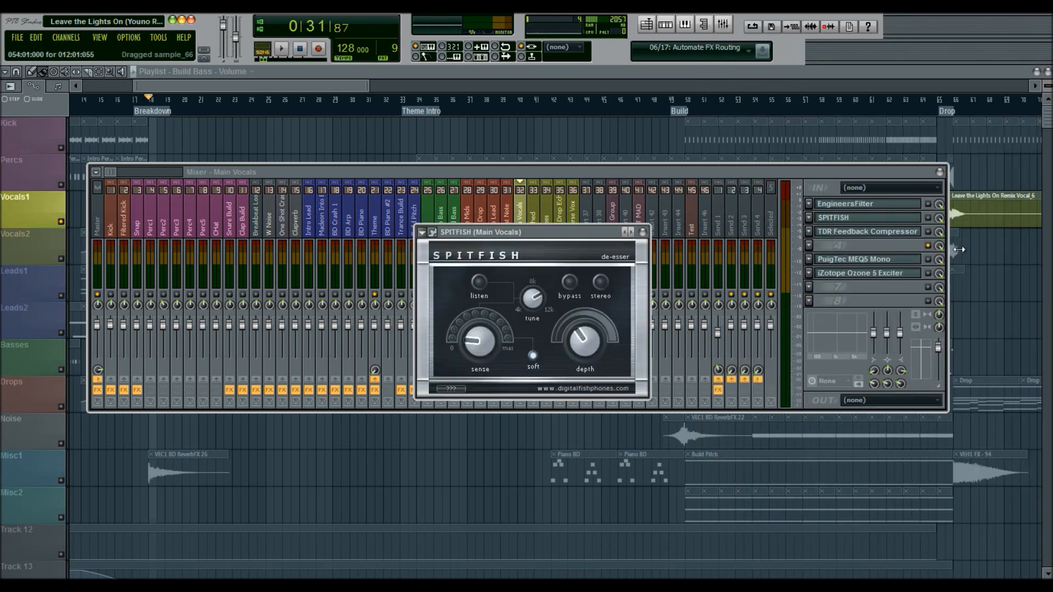
{"action": "left_click", "coordinate": [905, 218]}
{"action": "left_click", "coordinate": [898, 219]}
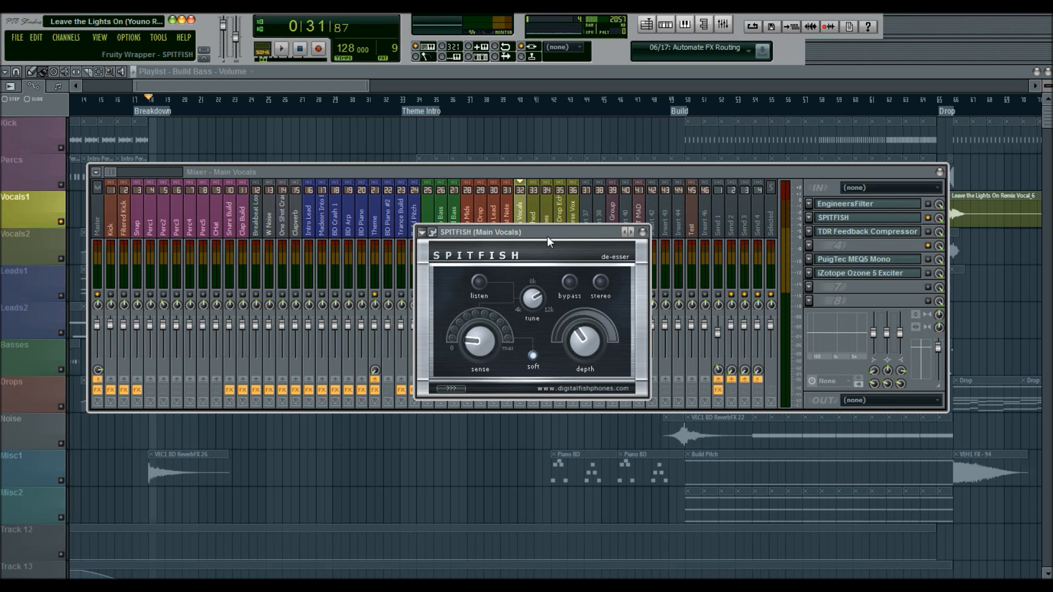
- Audition the detected sibilance in SPITFISH's listen mode during playback, then turn listen mode off
{"action": "left_click", "coordinate": [483, 282]}
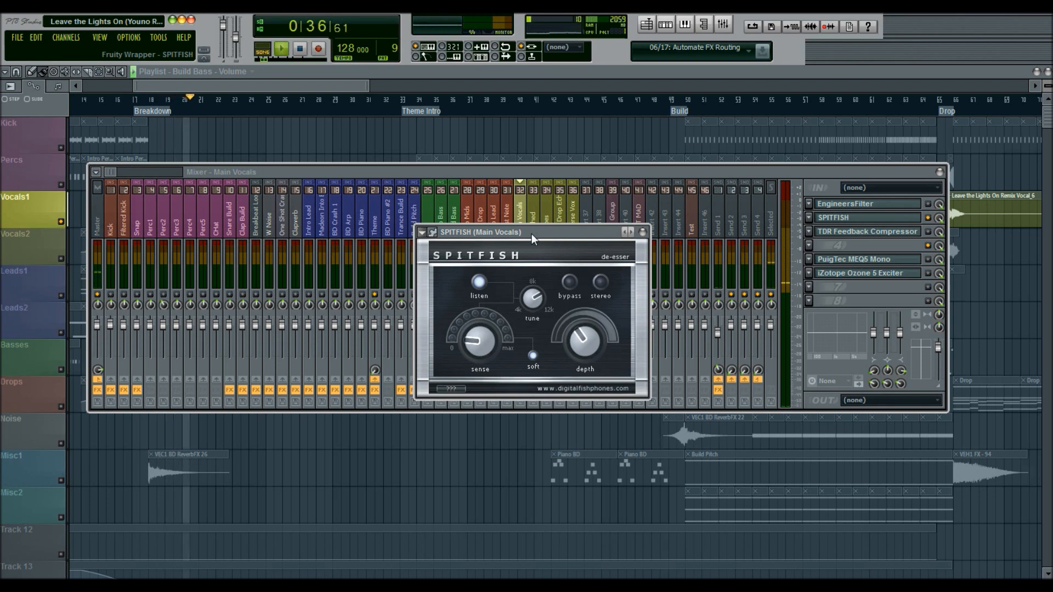
{"action": "key", "text": "space"}
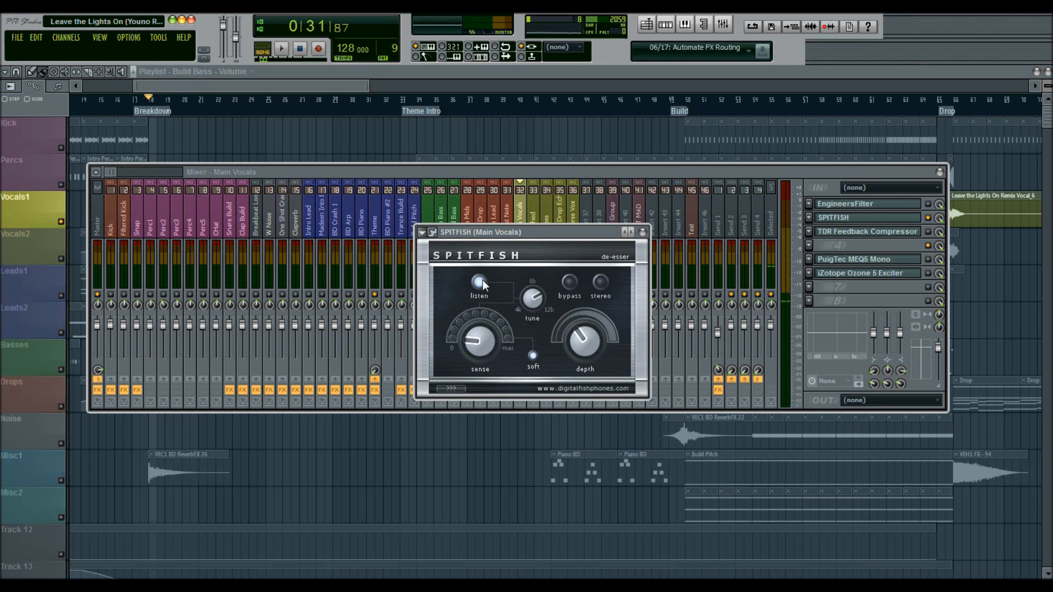
{"action": "left_click", "coordinate": [481, 282]}
- Play the vocals while toggling the SPITFISH slot to compare the sound with and without de-essing
{"action": "key", "text": "space"}
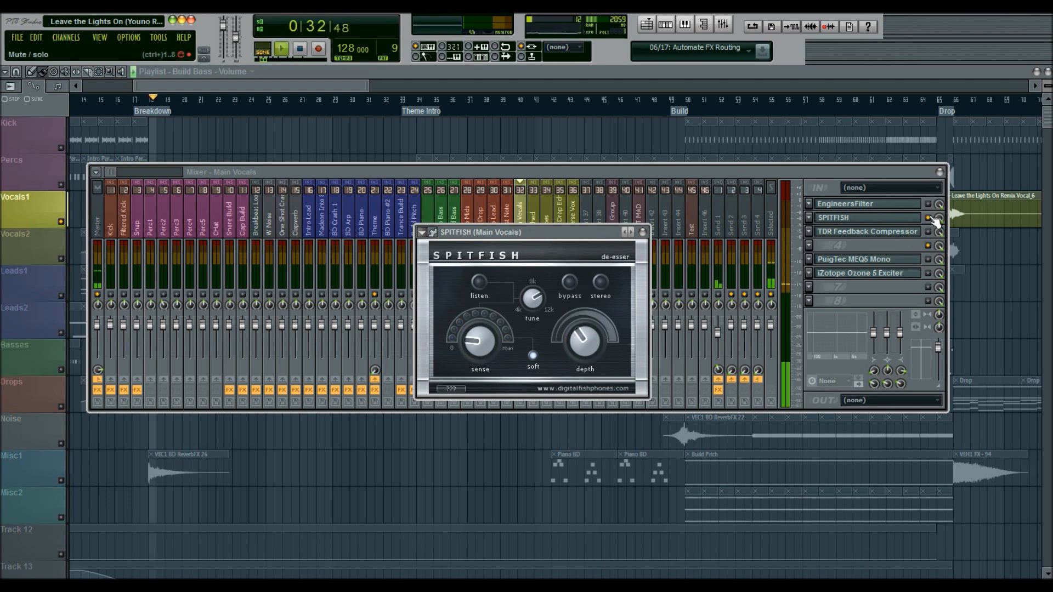
{"action": "left_click", "coordinate": [932, 218]}
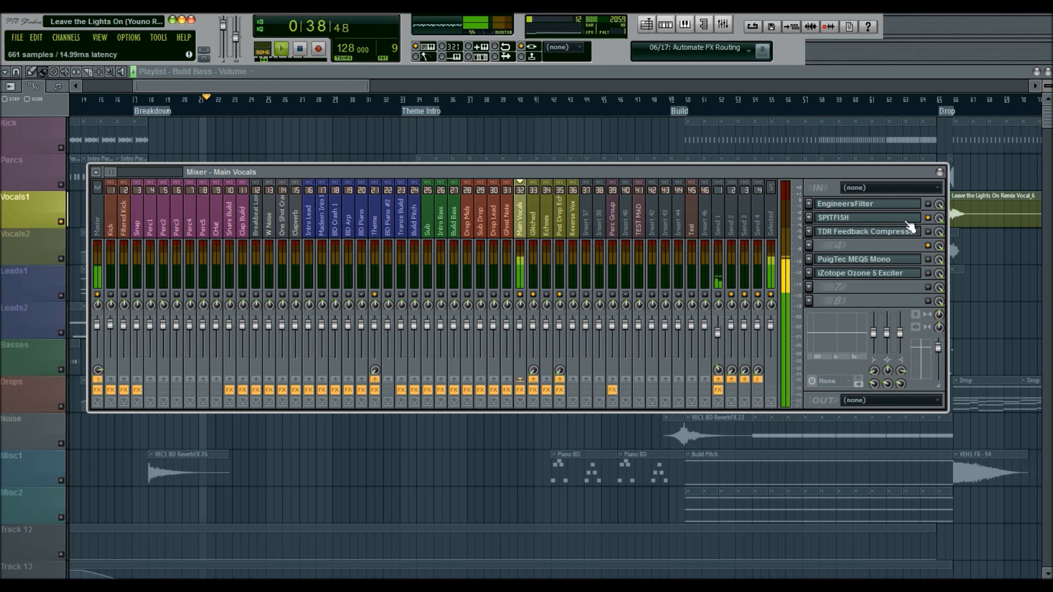
{"action": "key", "text": "space"}
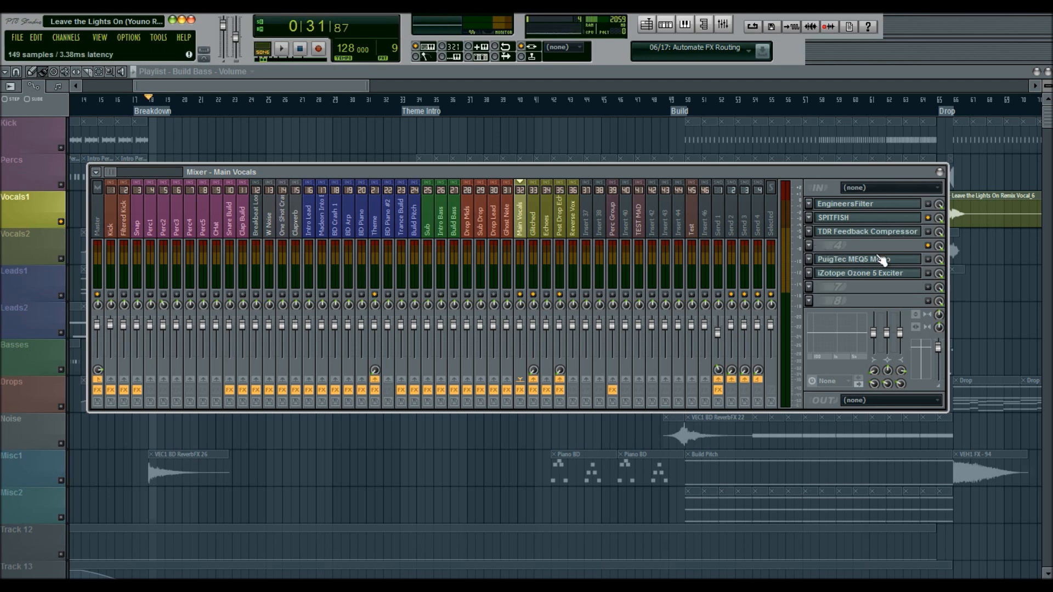
- Enable the TDR Feedback Compressor on Main Vocals, play the vocals while watching its gain reduction, and close it
{"action": "left_click", "coordinate": [928, 232]}
{"action": "left_click", "coordinate": [885, 235]}
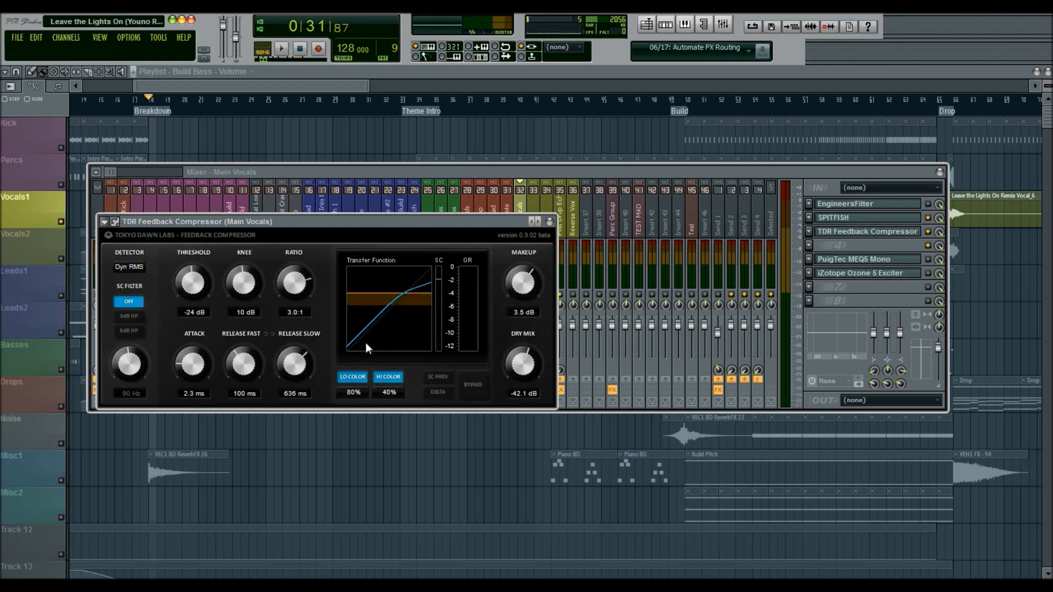
{"action": "left_click", "coordinate": [282, 51]}
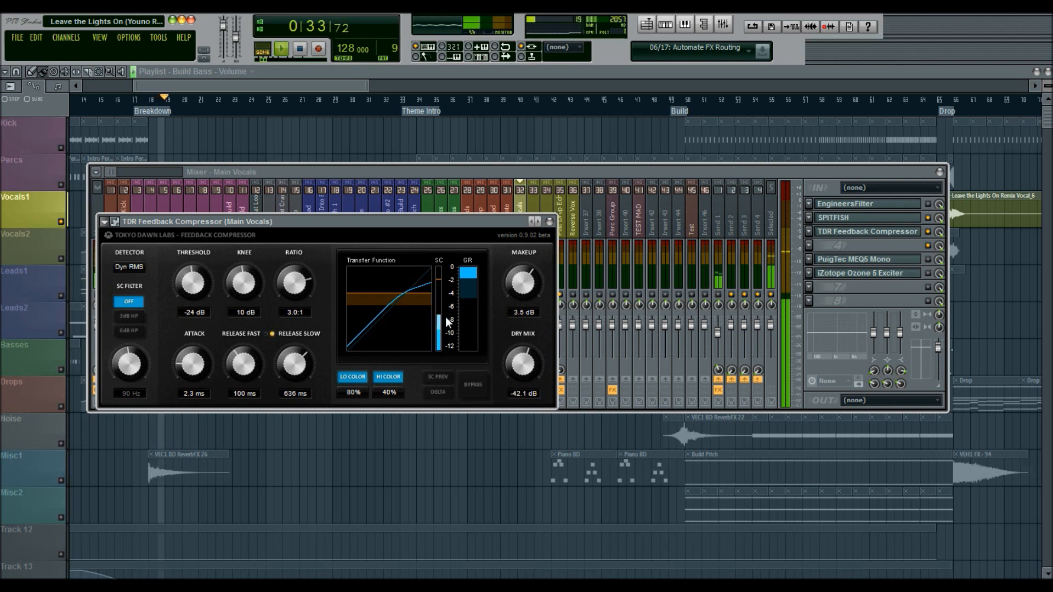
{"action": "left_click", "coordinate": [301, 50]}
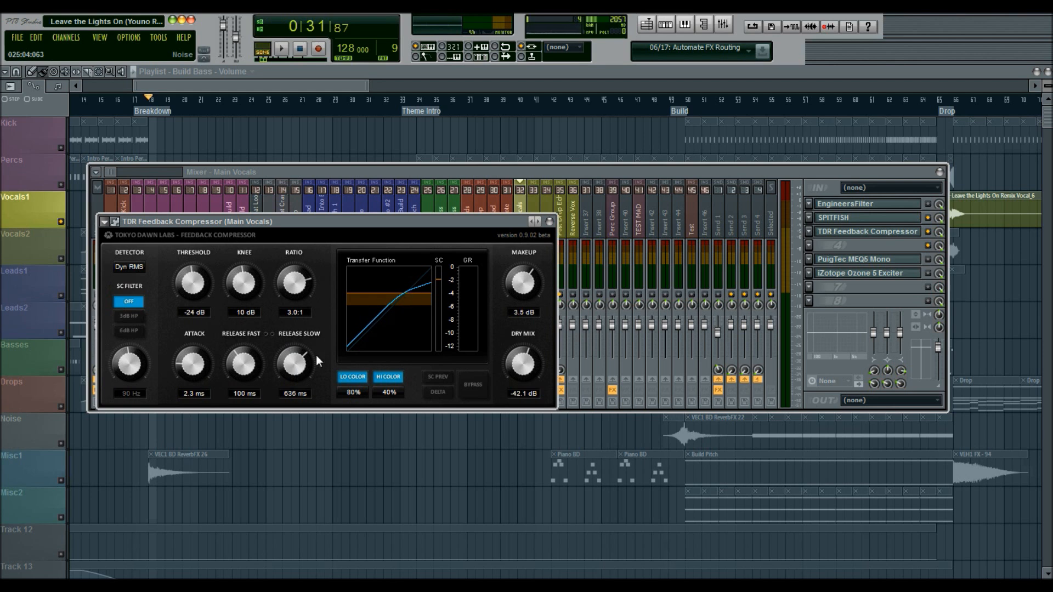
{"action": "scroll", "coordinate": [243, 370], "scroll_direction": "up", "scroll_amount": 3}
{"action": "left_click", "coordinate": [554, 222]}
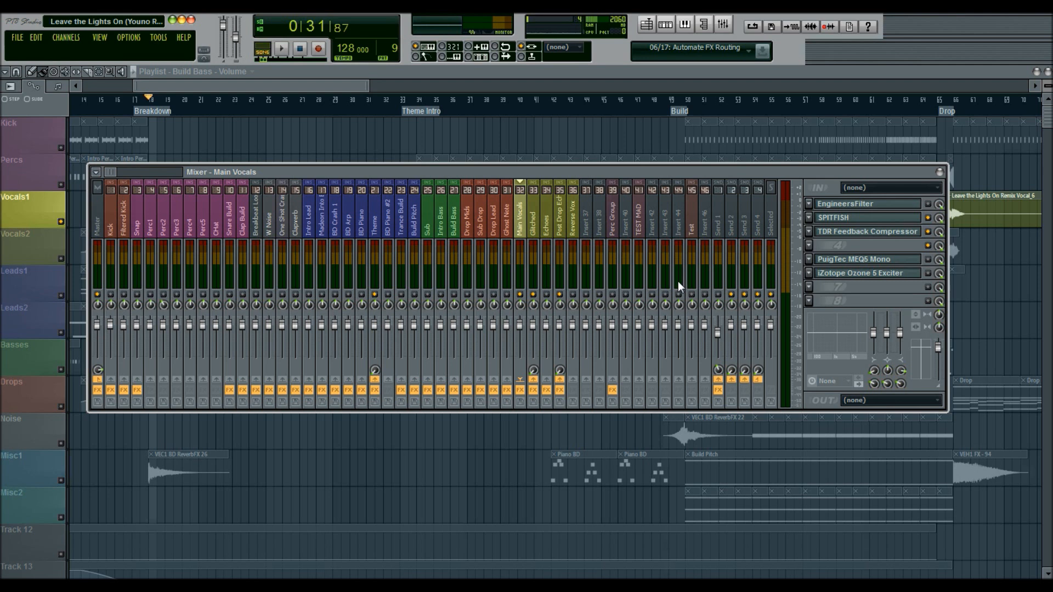
- Enable the EngineersFilter on Main Vocals, review its highpass settings and close it
{"action": "left_click", "coordinate": [894, 211]}
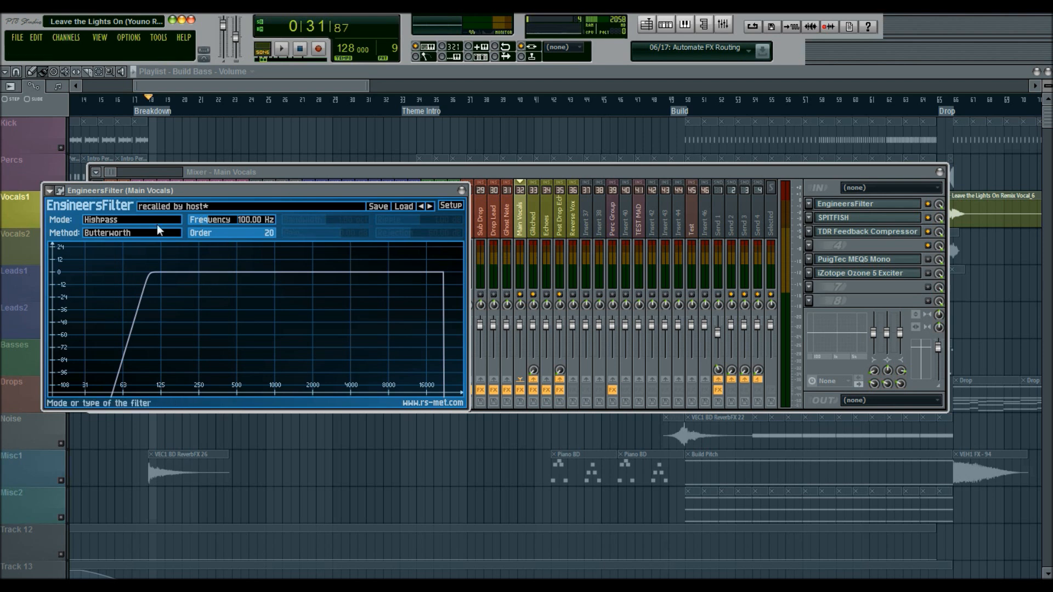
{"action": "left_click", "coordinate": [469, 196]}
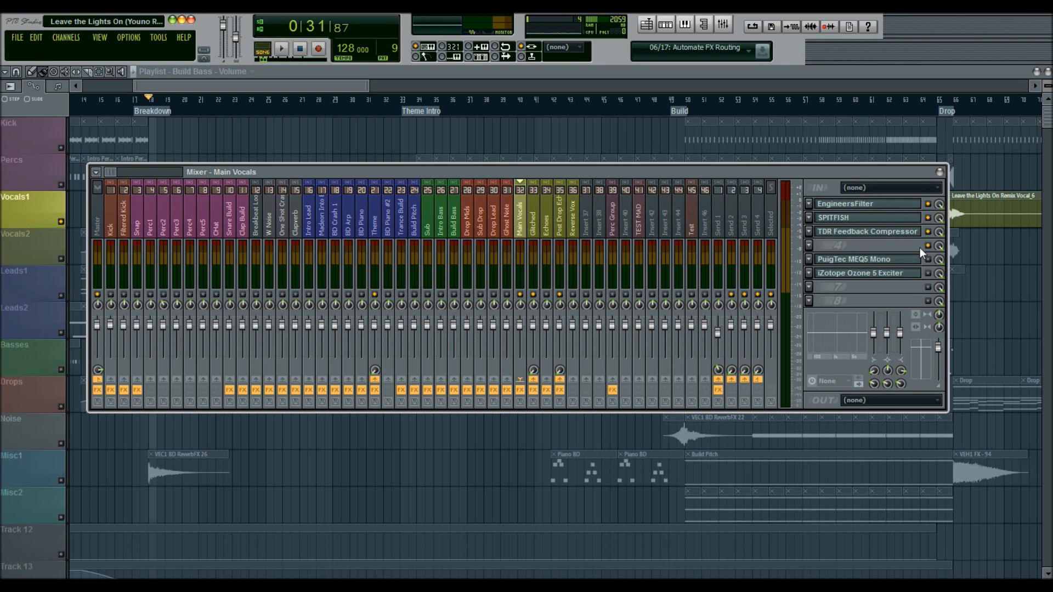
- Review the PuigTec MEQ5 Mono equalizer on Main Vocals and toggle the iZotope Ozone 5 Exciter slot
{"action": "left_click", "coordinate": [874, 260]}
{"action": "left_click", "coordinate": [709, 254]}
{"action": "left_click", "coordinate": [884, 265]}
{"action": "left_click", "coordinate": [716, 251]}
{"action": "left_click", "coordinate": [929, 273]}
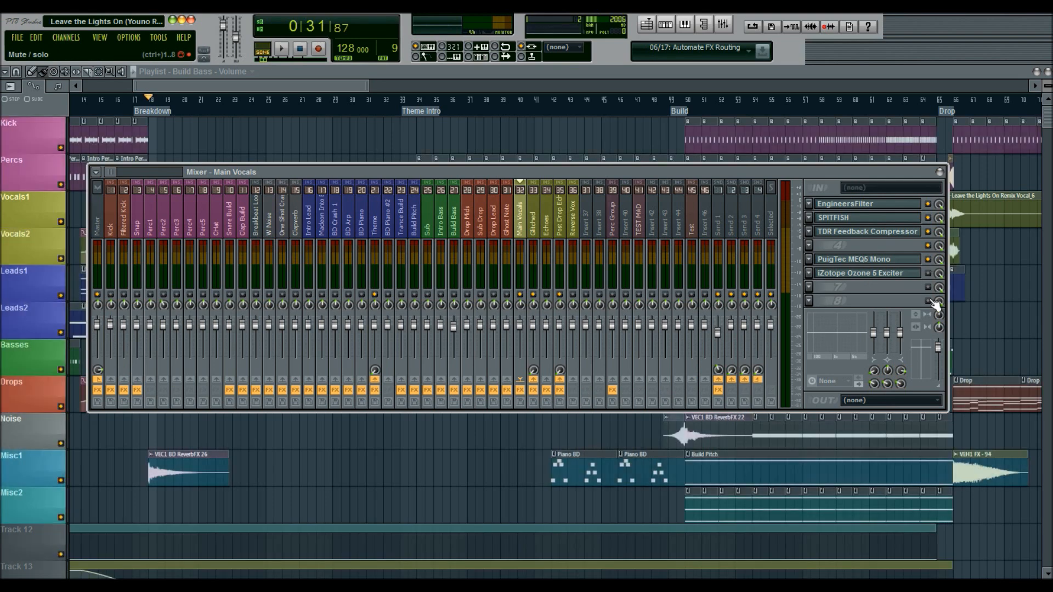
- Enable the iZotope Ozone 5 Exciter on Main Vocals, review its Dual Triode settings, close it and enable empty effect slots 7 and 8
{"action": "left_click", "coordinate": [929, 273]}
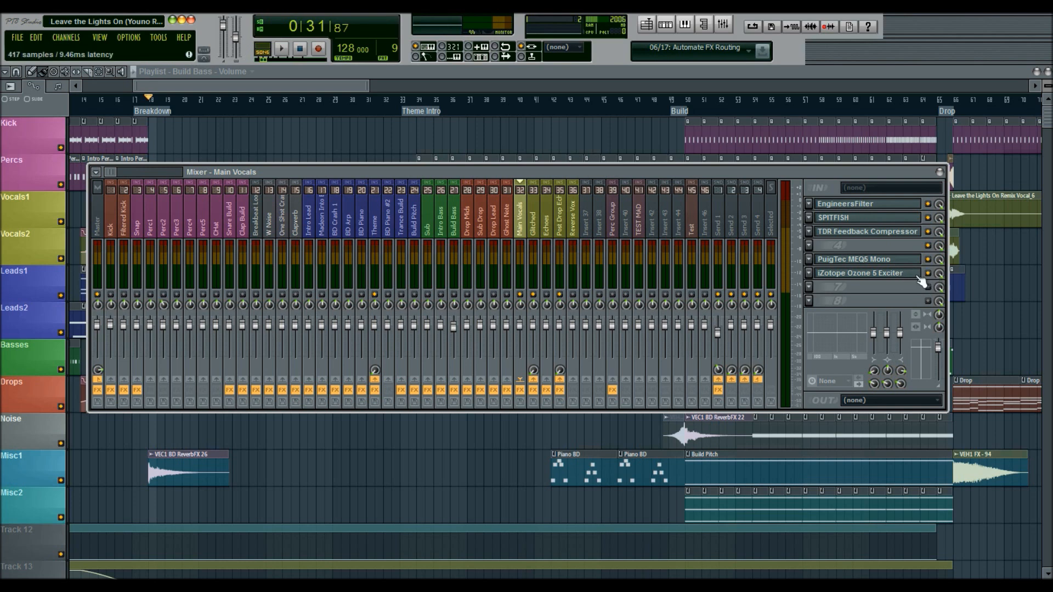
{"action": "left_click", "coordinate": [902, 275]}
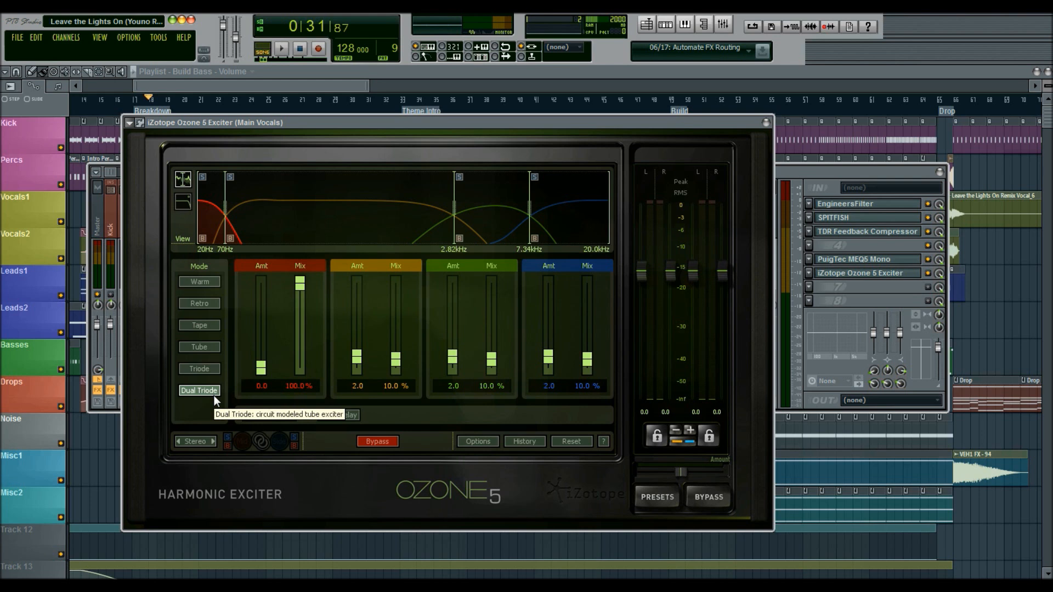
{"action": "left_click", "coordinate": [767, 123]}
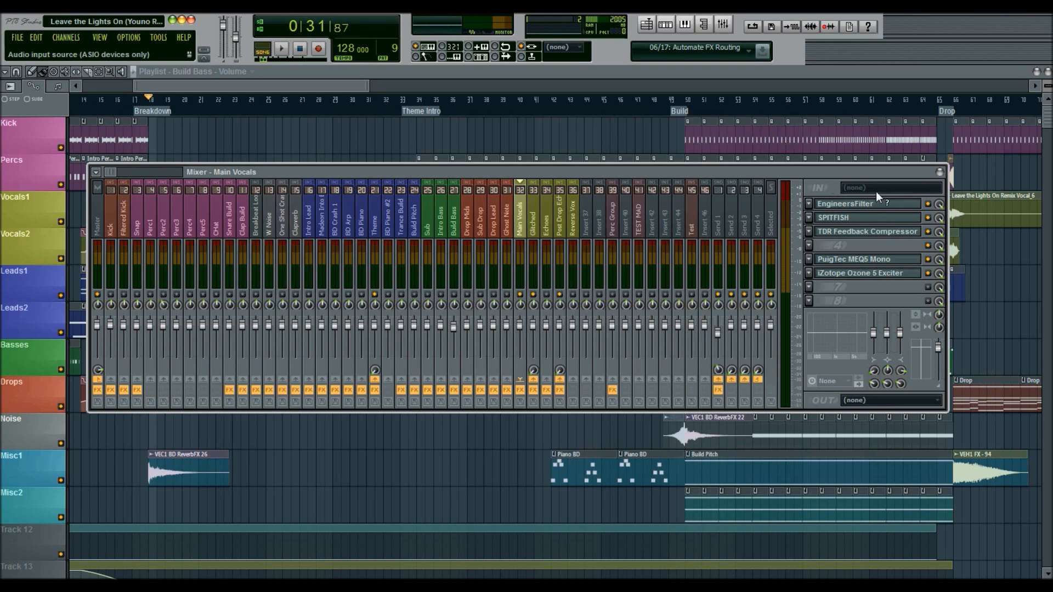
{"action": "left_click", "coordinate": [928, 287]}
{"action": "left_click", "coordinate": [928, 301]}
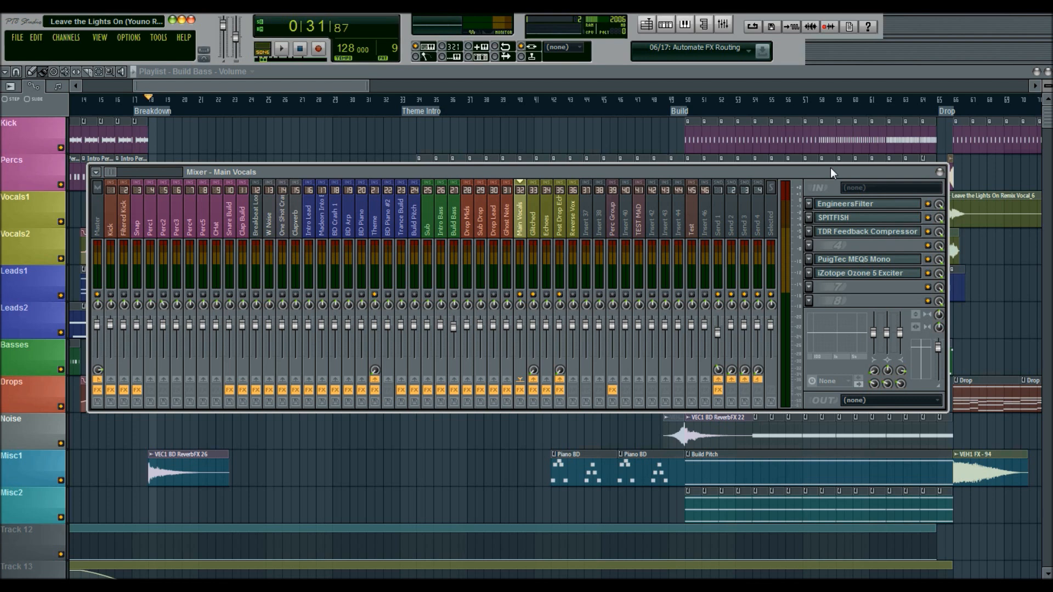
- Load the XTube saturator into effect slot 7 of Main Vocals and close its window
{"action": "left_click", "coordinate": [809, 287]}
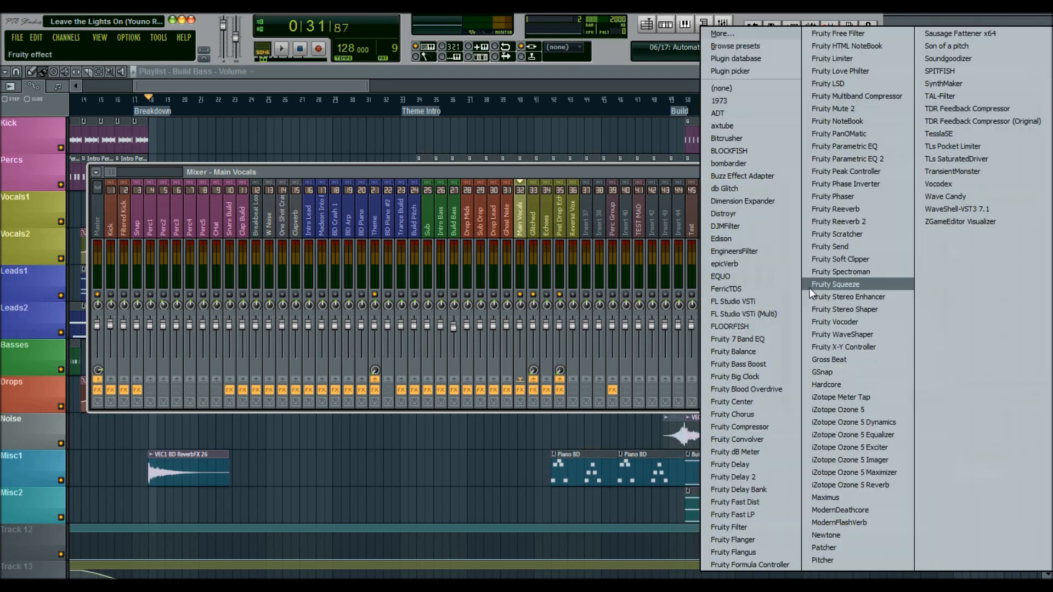
{"action": "left_click", "coordinate": [759, 127]}
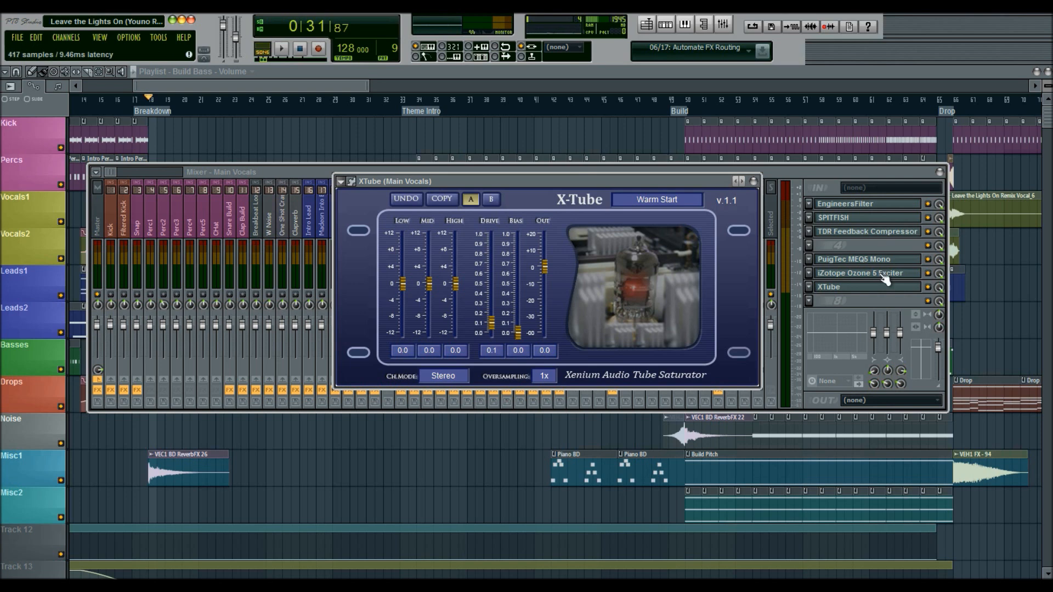
{"action": "left_click", "coordinate": [870, 179]}
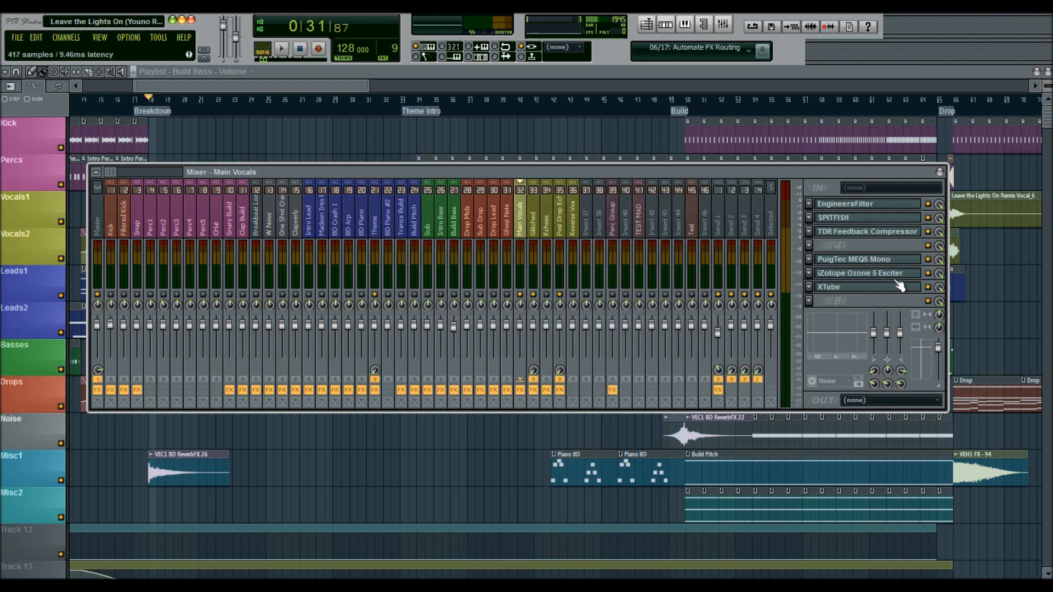
- Review XTube's presets, oversampling factors and channel modes on Main Vocals without changing them, and close the plug-in
{"action": "left_click", "coordinate": [864, 287]}
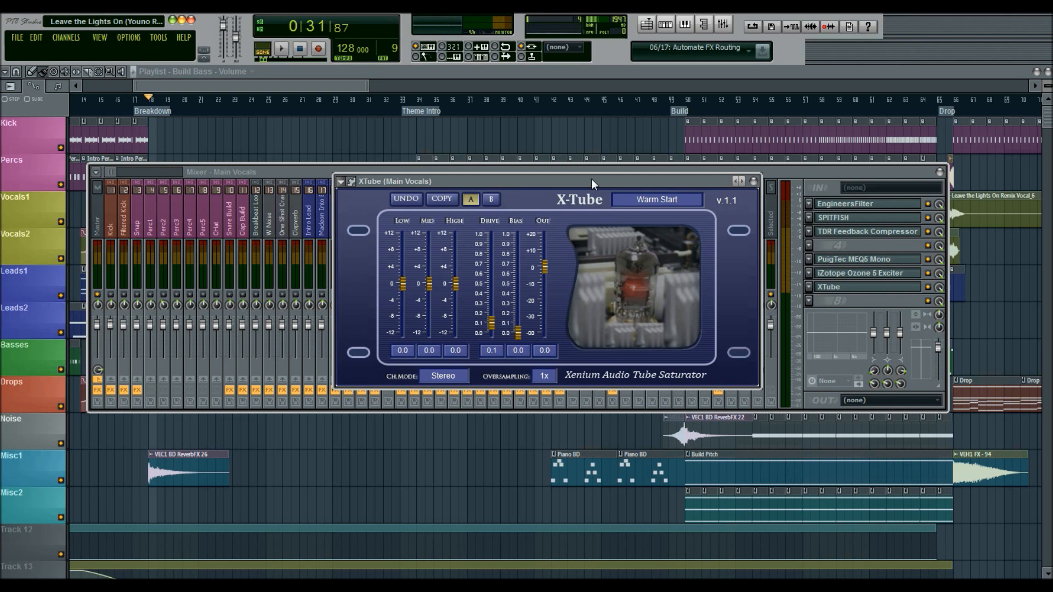
{"action": "left_click", "coordinate": [653, 199]}
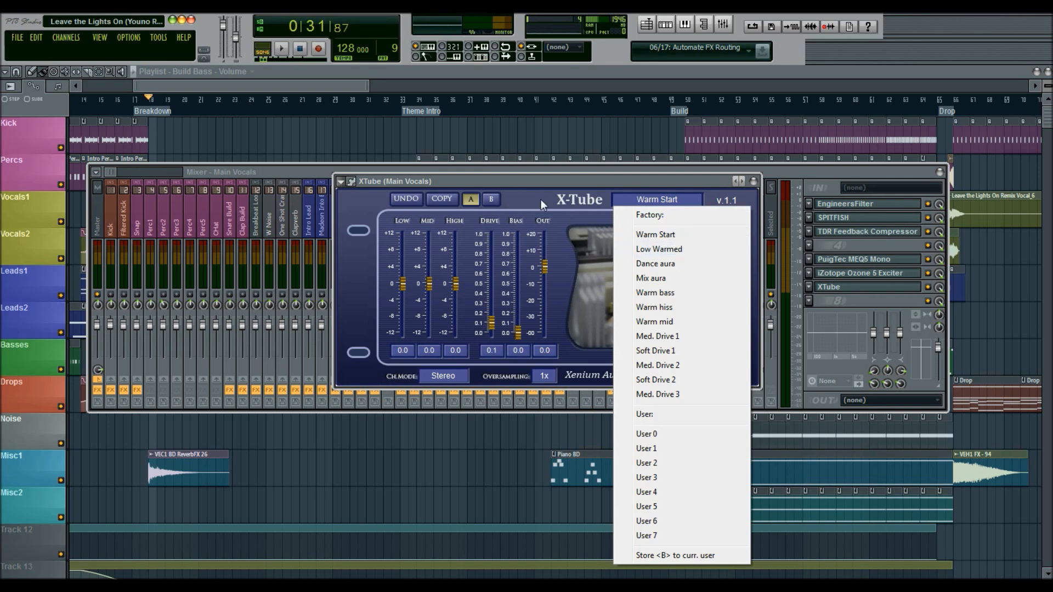
{"action": "left_click", "coordinate": [532, 220]}
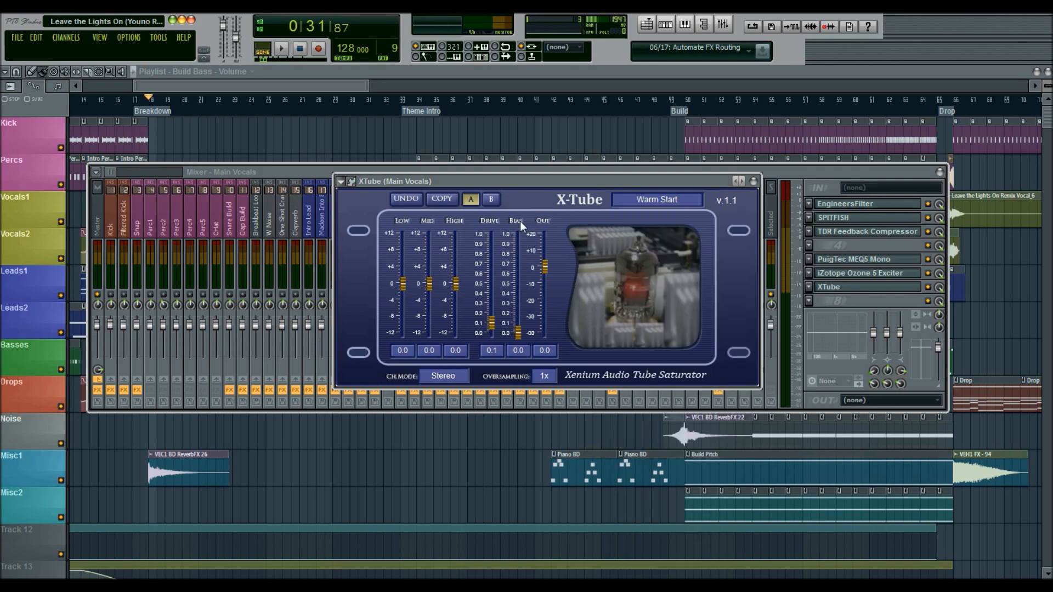
{"action": "left_click", "coordinate": [552, 373]}
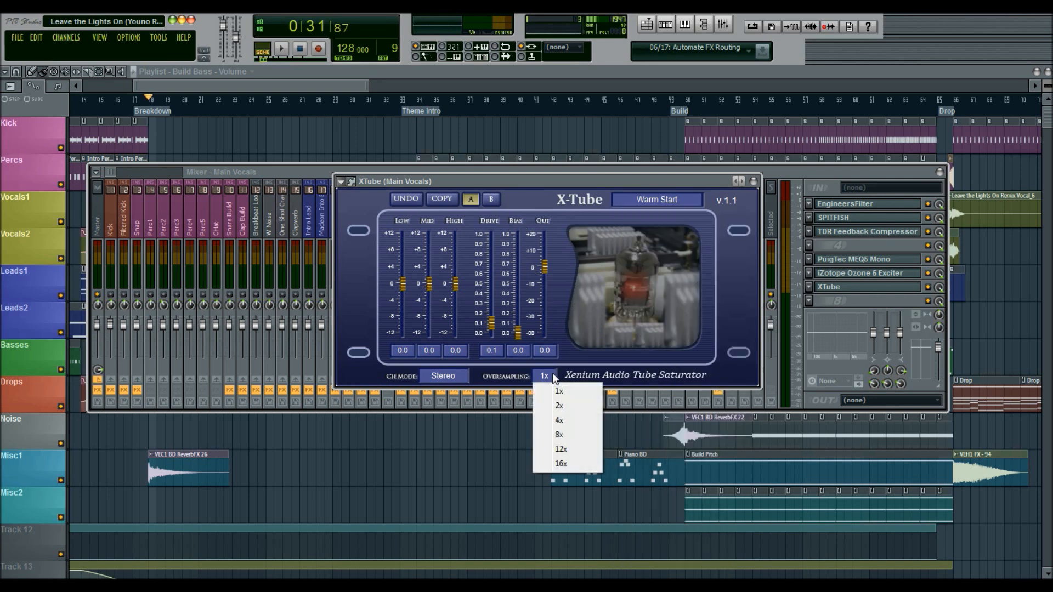
{"action": "left_click", "coordinate": [556, 297]}
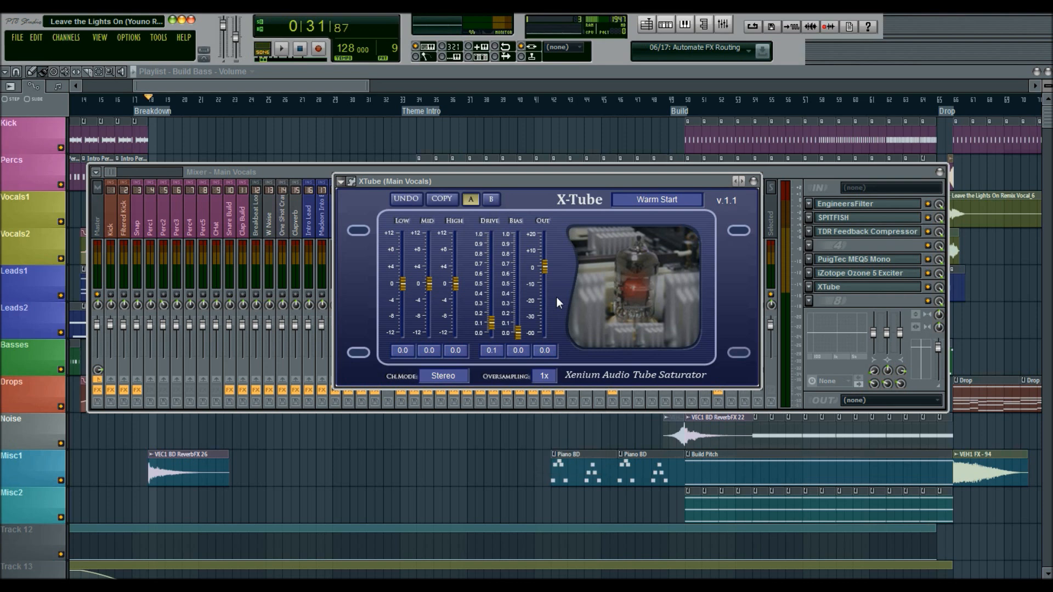
{"action": "left_click", "coordinate": [456, 374]}
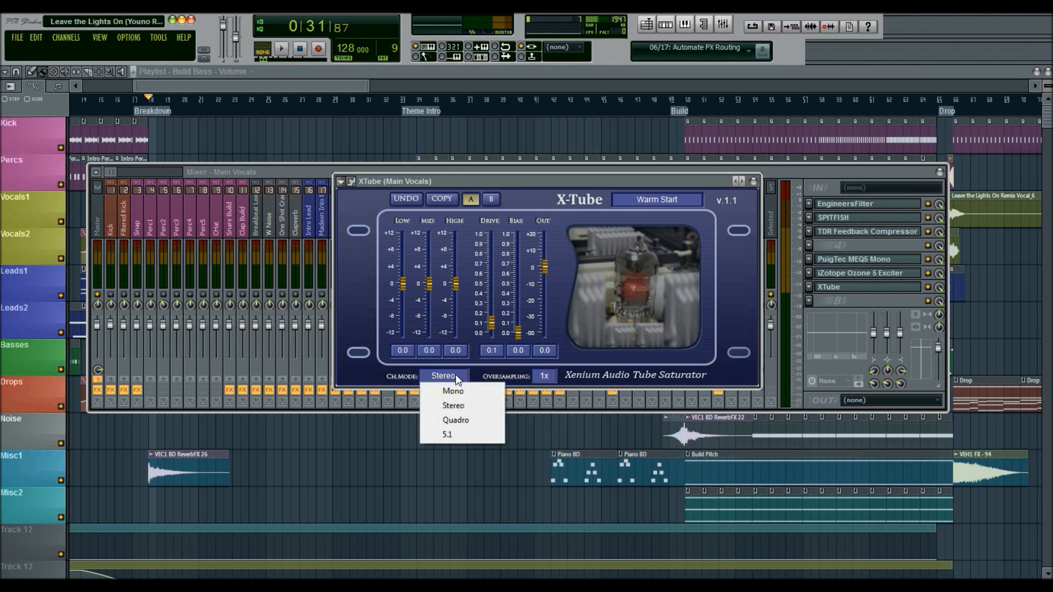
{"action": "left_click", "coordinate": [563, 248]}
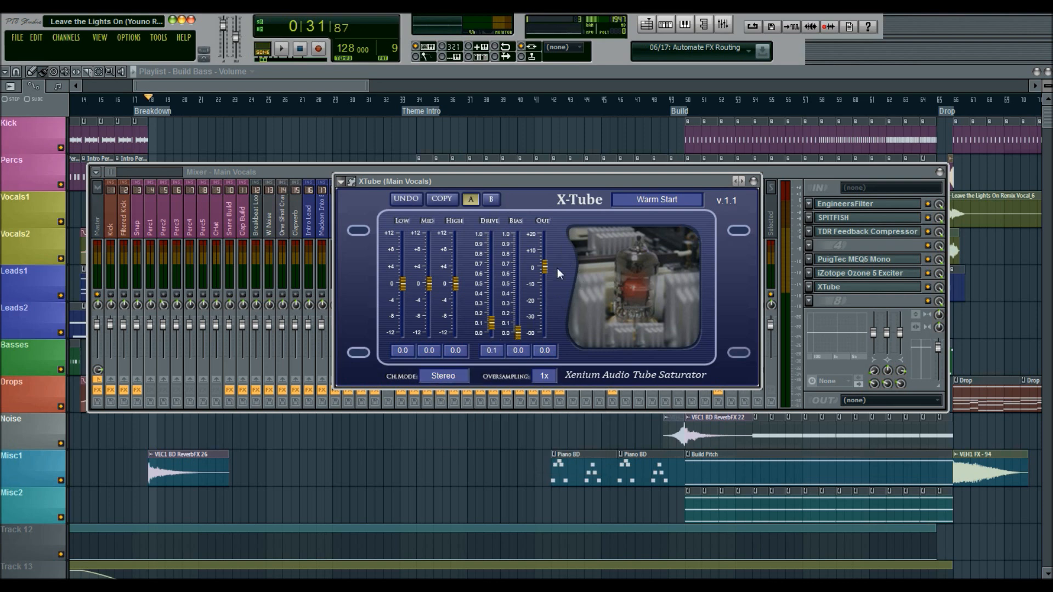
{"action": "left_click", "coordinate": [754, 181]}
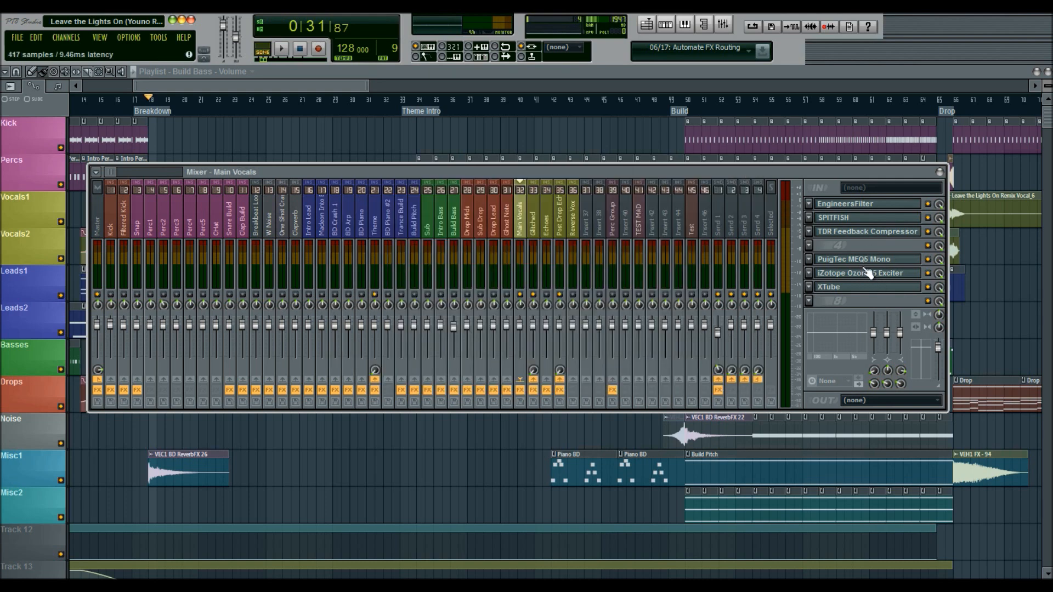
- Remove XTube from effect slot 7 of Main Vocals
{"action": "left_click", "coordinate": [809, 287]}
{"action": "left_click", "coordinate": [837, 301]}
{"action": "left_click", "coordinate": [719, 88]}
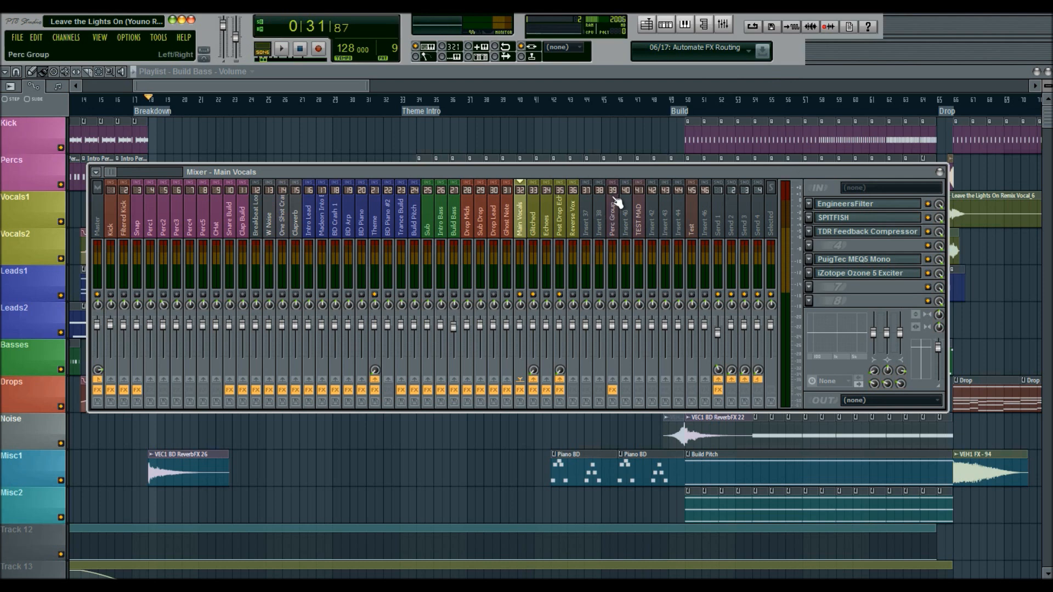
- Select the Glitched mixer track, solo the Vocals2 playlist track and start playing it from the breakdown
{"action": "left_click", "coordinate": [541, 226]}
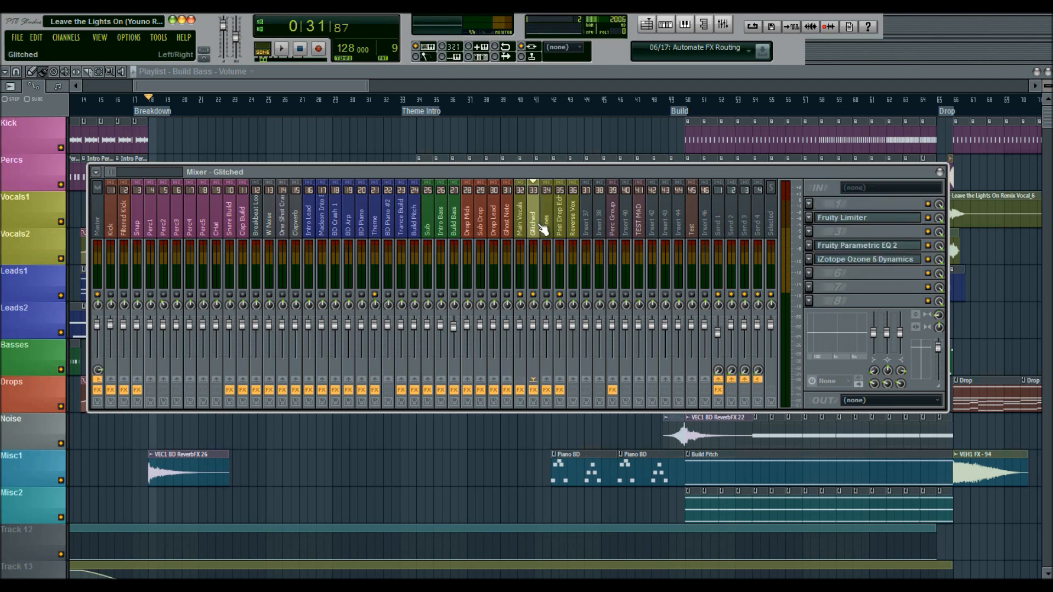
{"action": "left_click", "coordinate": [31, 240]}
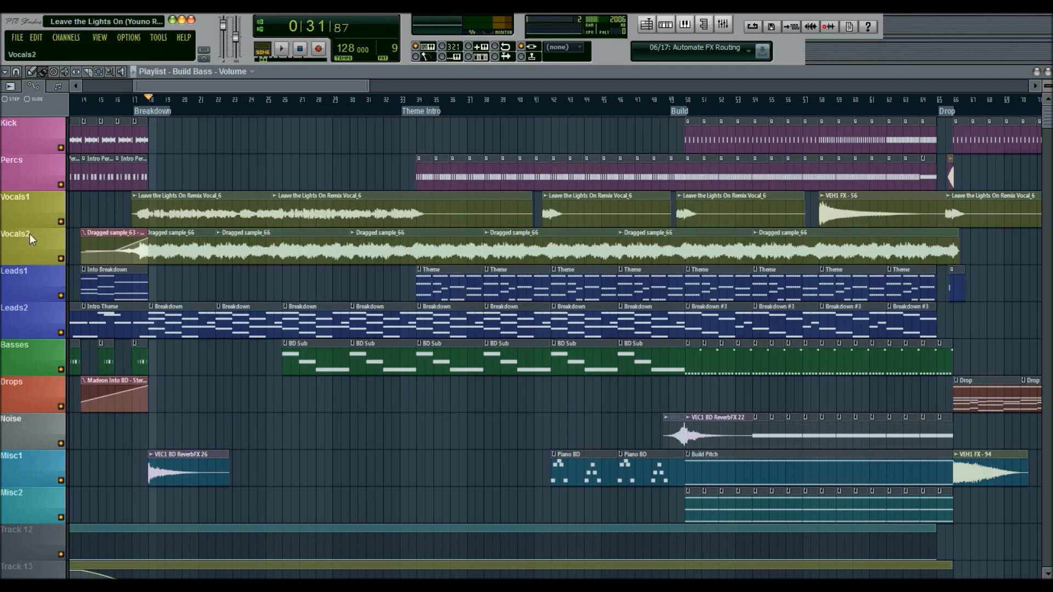
{"action": "right_click", "coordinate": [61, 258]}
{"action": "left_click", "coordinate": [723, 24]}
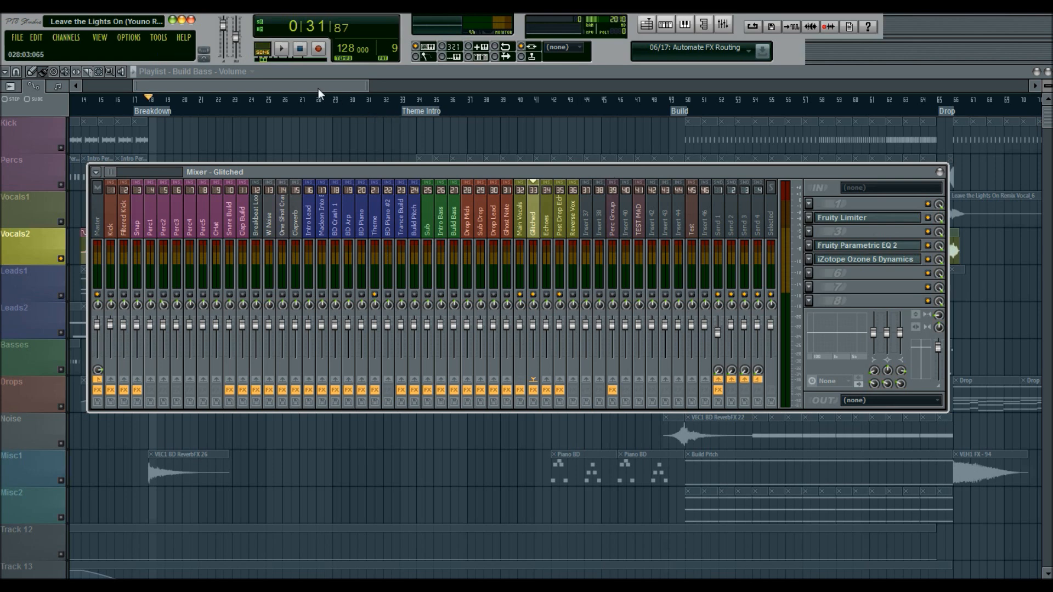
{"action": "key", "text": "F9"}
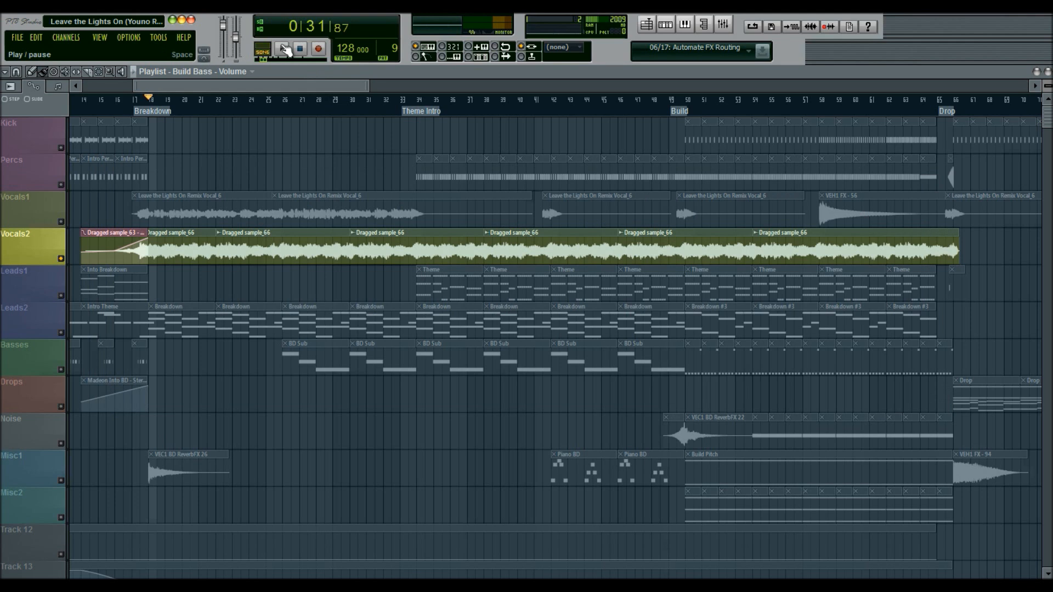
{"action": "left_click", "coordinate": [283, 49]}
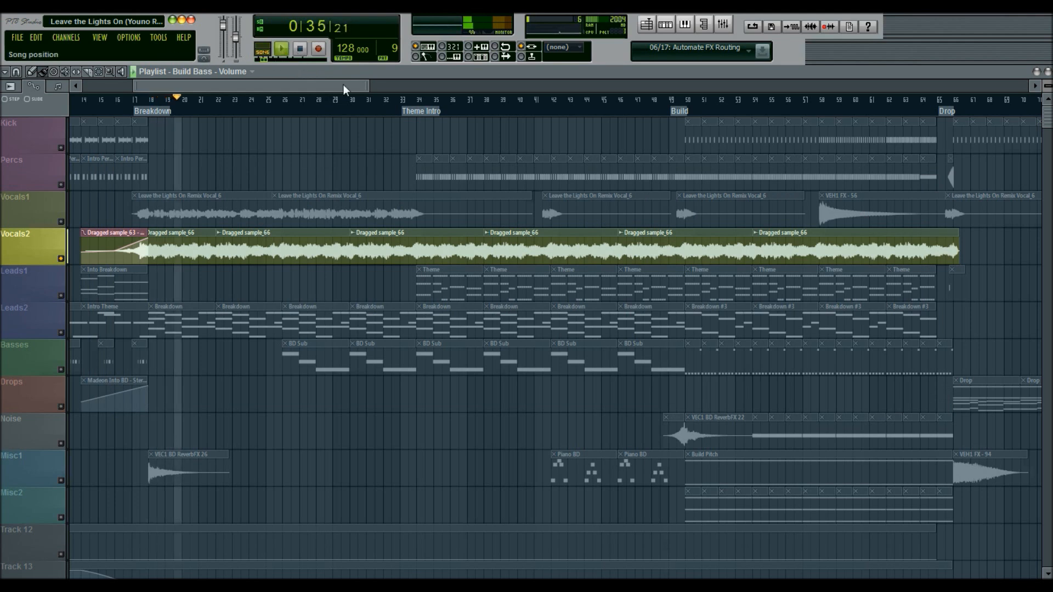
- Switch the audio device to ASIO4ALL v2 in the audio settings during playback of Vocals2, and stop the song
{"action": "left_click", "coordinate": [940, 591]}
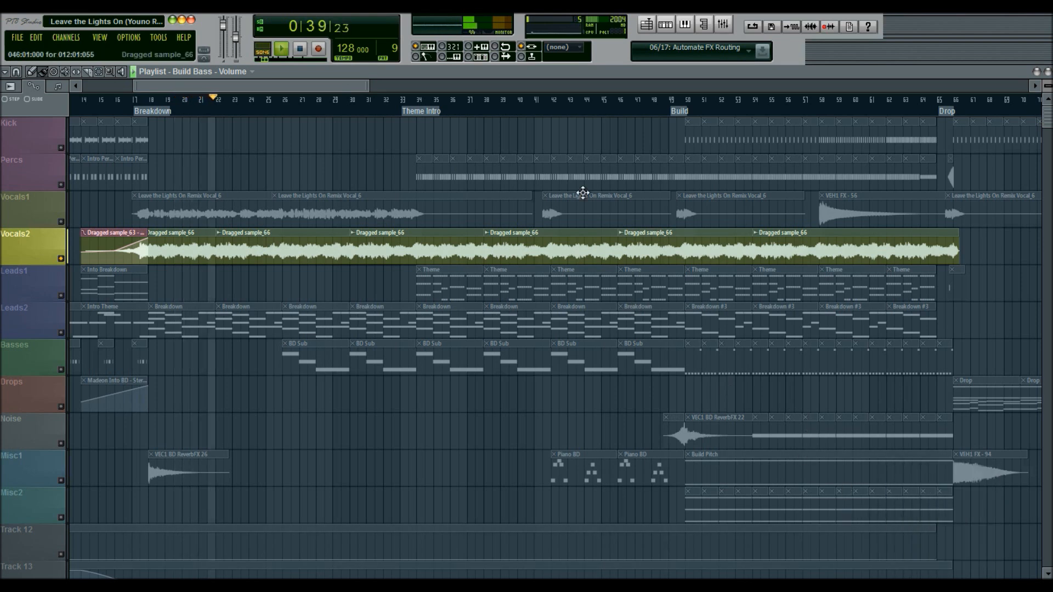
{"action": "left_click", "coordinate": [128, 37]}
{"action": "left_click", "coordinate": [150, 69]}
{"action": "left_click", "coordinate": [499, 158]}
{"action": "left_click", "coordinate": [518, 231]}
{"action": "left_click", "coordinate": [690, 124]}
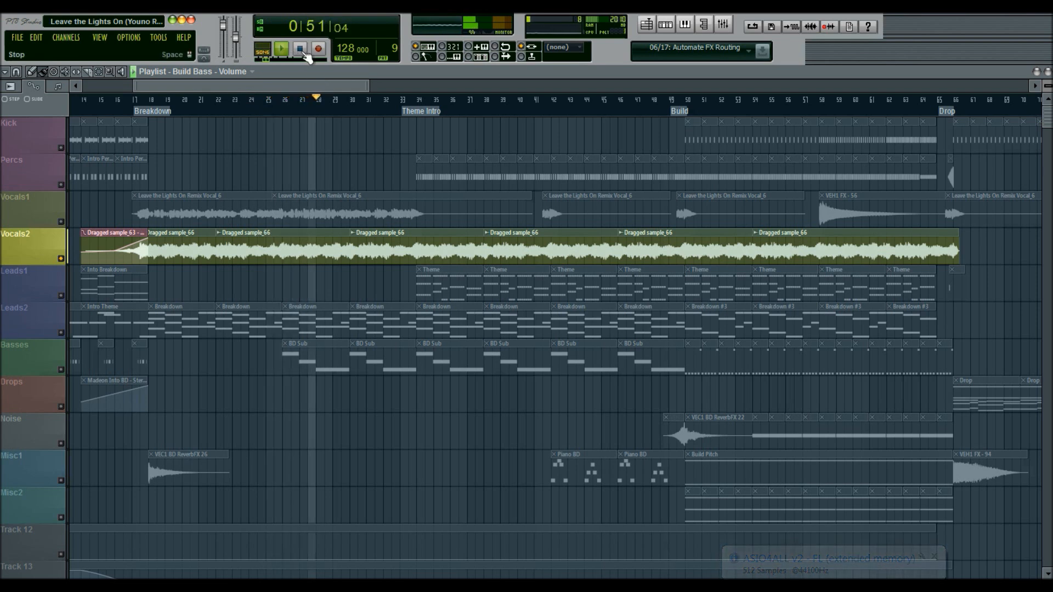
{"action": "left_click", "coordinate": [300, 48]}
- Show the mixer again, review the Fruity Limiter on the Glitched track and close it
{"action": "left_click", "coordinate": [732, 28]}
{"action": "left_click", "coordinate": [724, 26]}
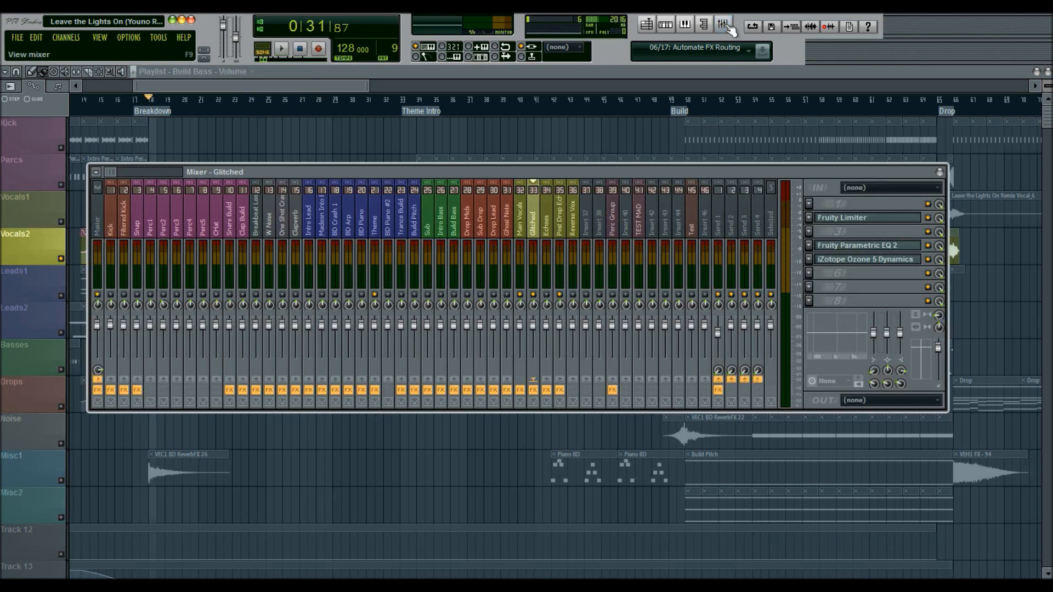
{"action": "left_click", "coordinate": [518, 222]}
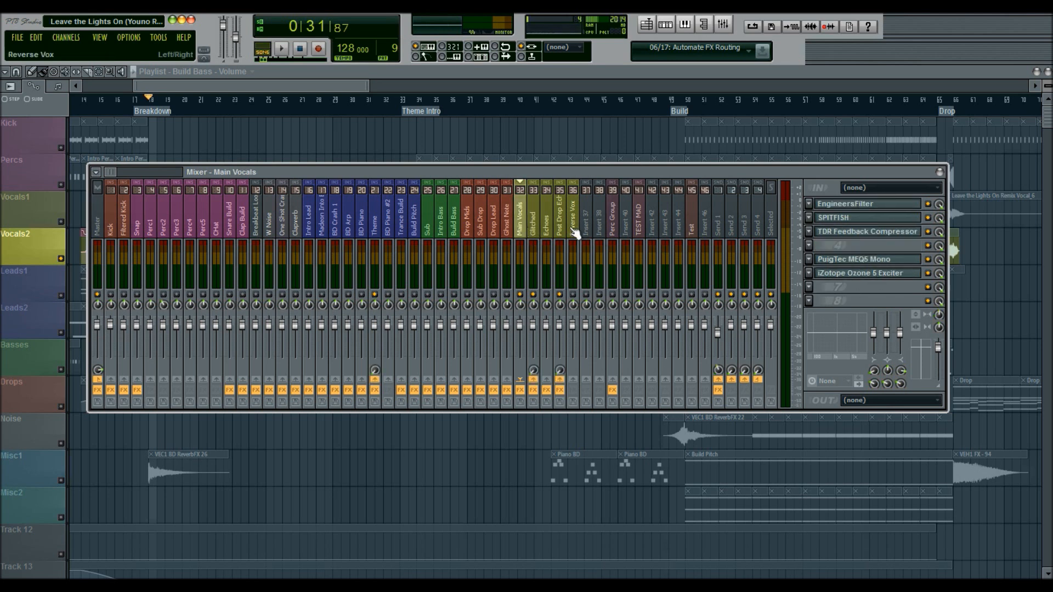
{"action": "left_click", "coordinate": [535, 220]}
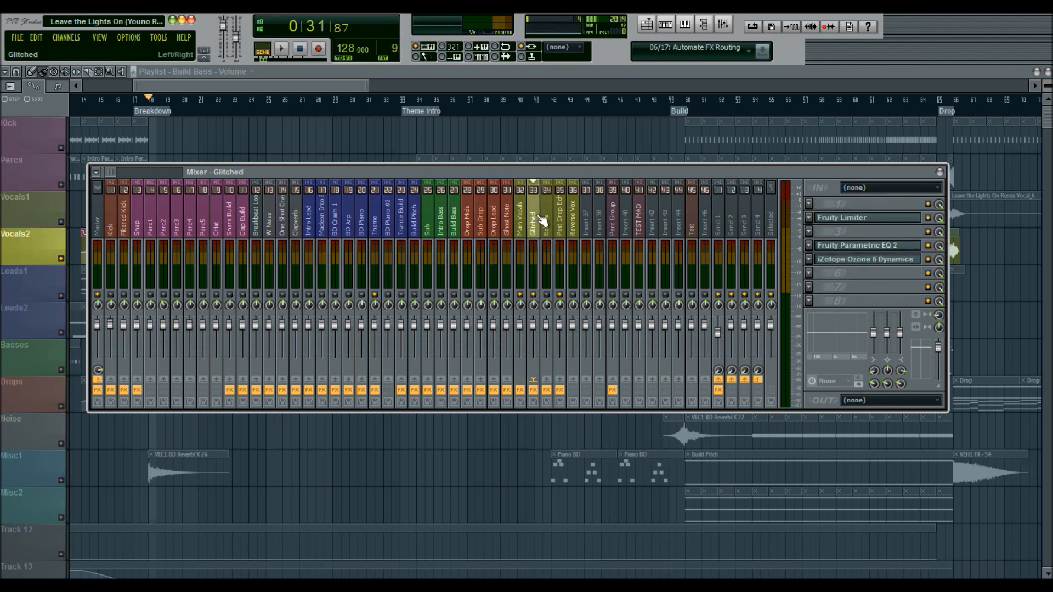
{"action": "left_click", "coordinate": [877, 219]}
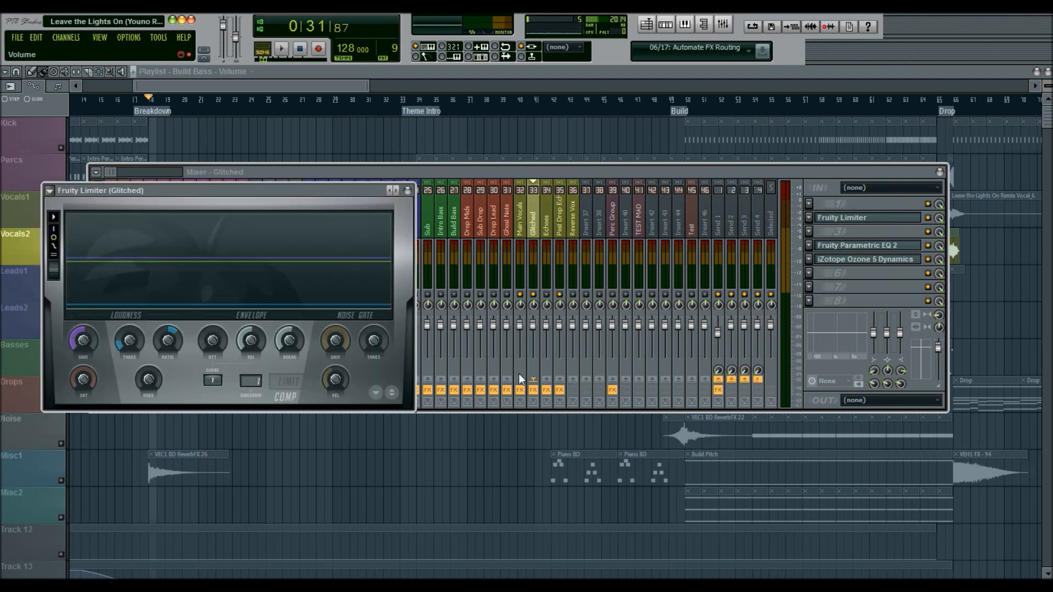
{"action": "left_click", "coordinate": [408, 191]}
- Compare the effect chains of the Main Vocals and Glitched mixer tracks, ending on Main Vocals
{"action": "left_click", "coordinate": [522, 220]}
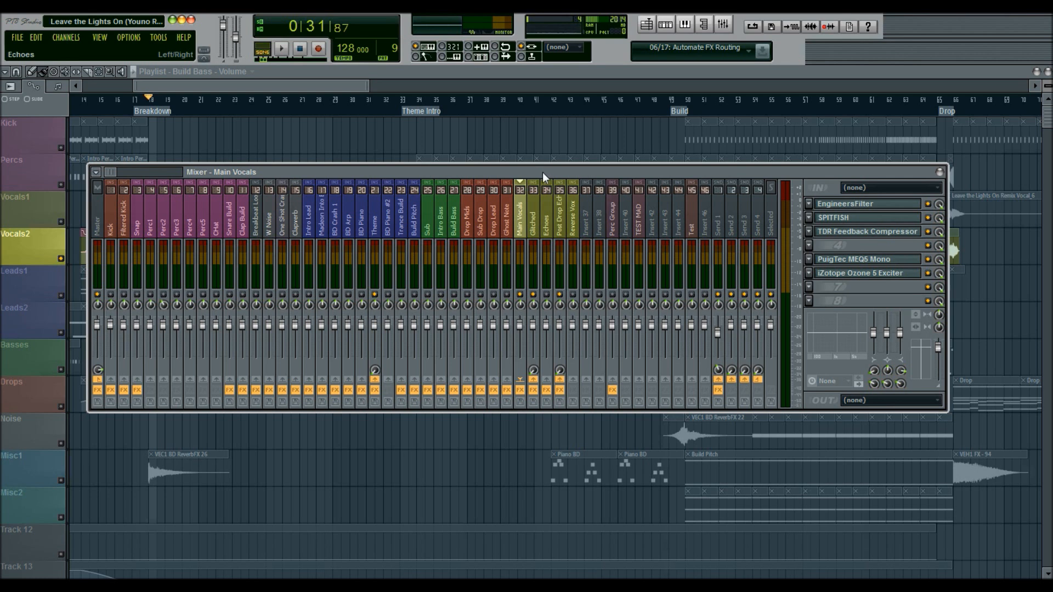
{"action": "left_click", "coordinate": [542, 222]}
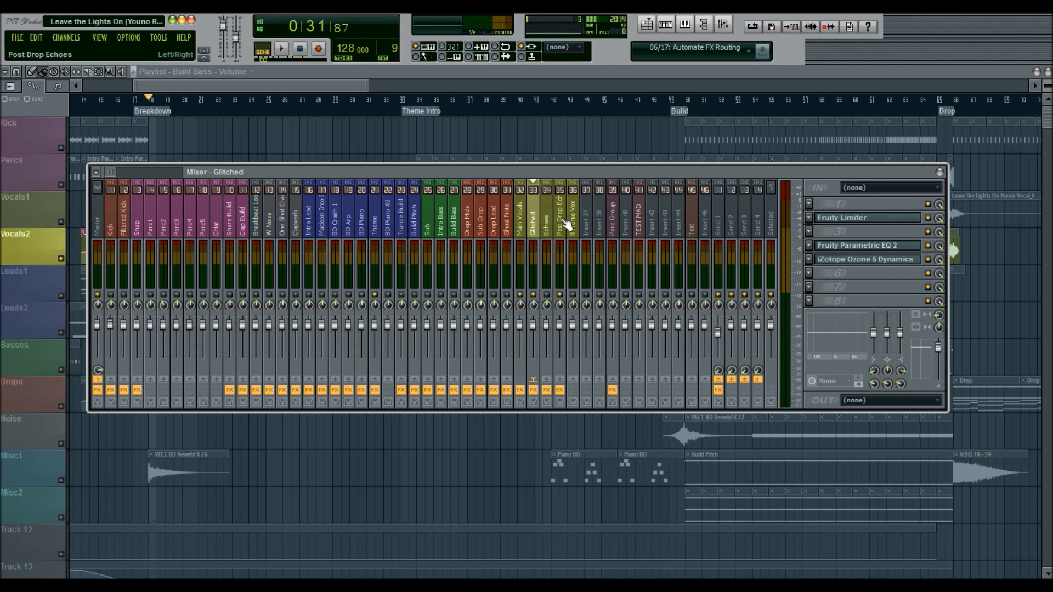
{"action": "left_click", "coordinate": [528, 225]}
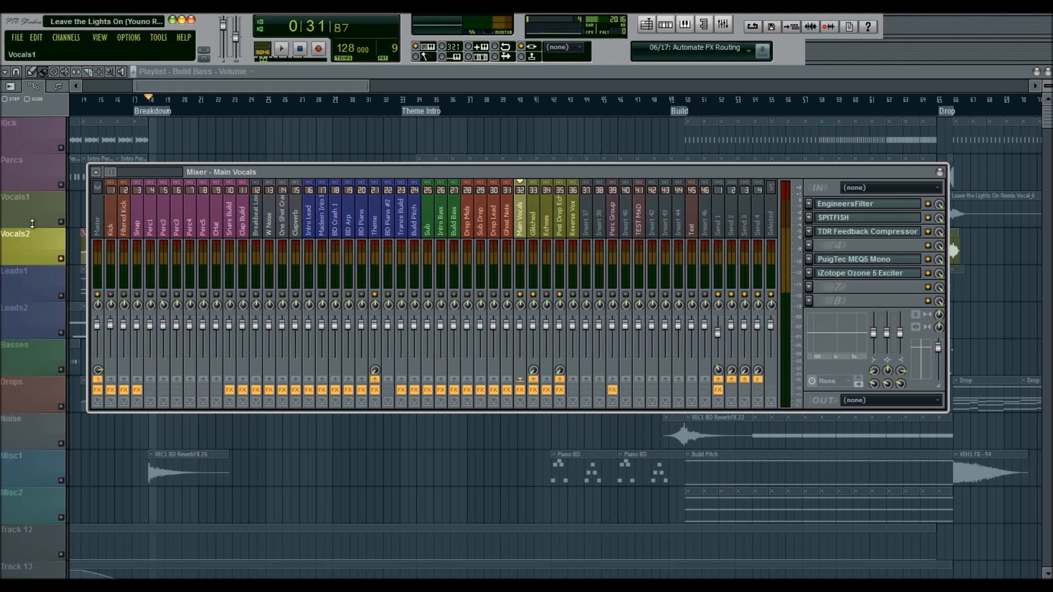
- Solo the Vocals1 playlist track, play it with the Main Vocals mixer track displayed, and stop playback
{"action": "left_click", "coordinate": [62, 223]}
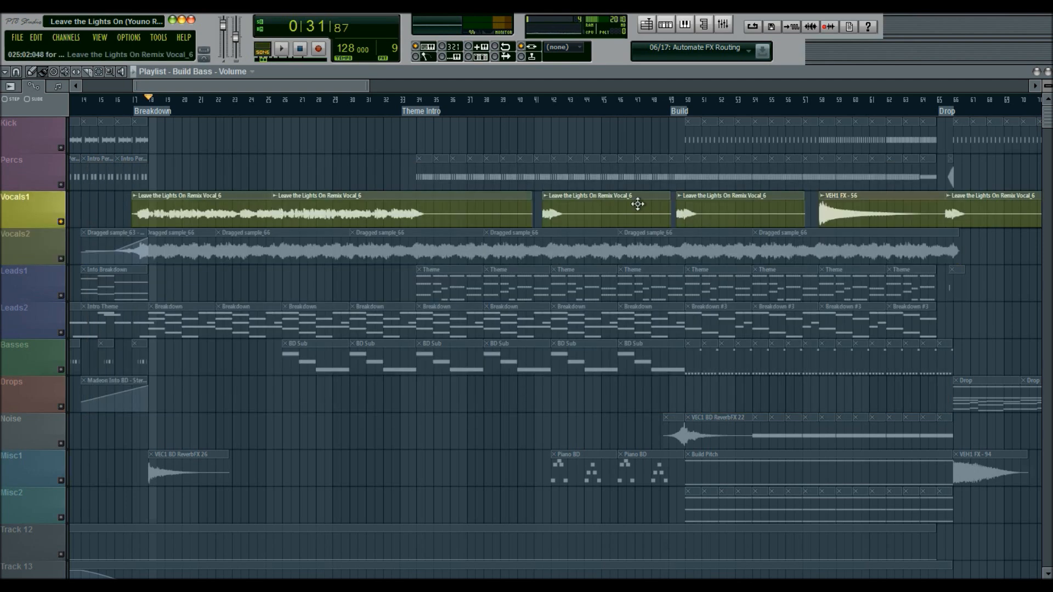
{"action": "left_click", "coordinate": [723, 25]}
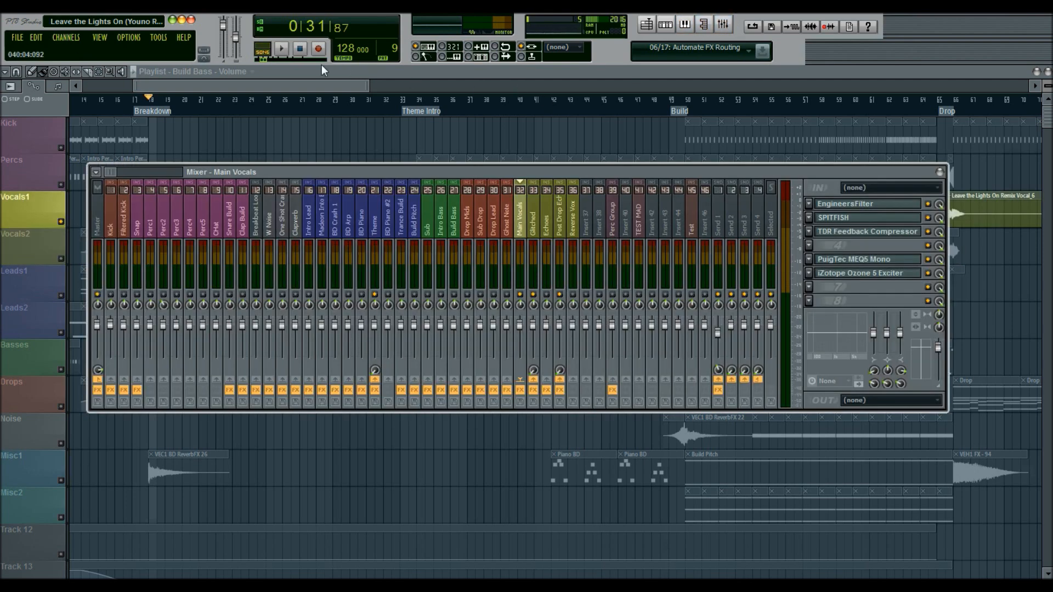
{"action": "left_click", "coordinate": [282, 50]}
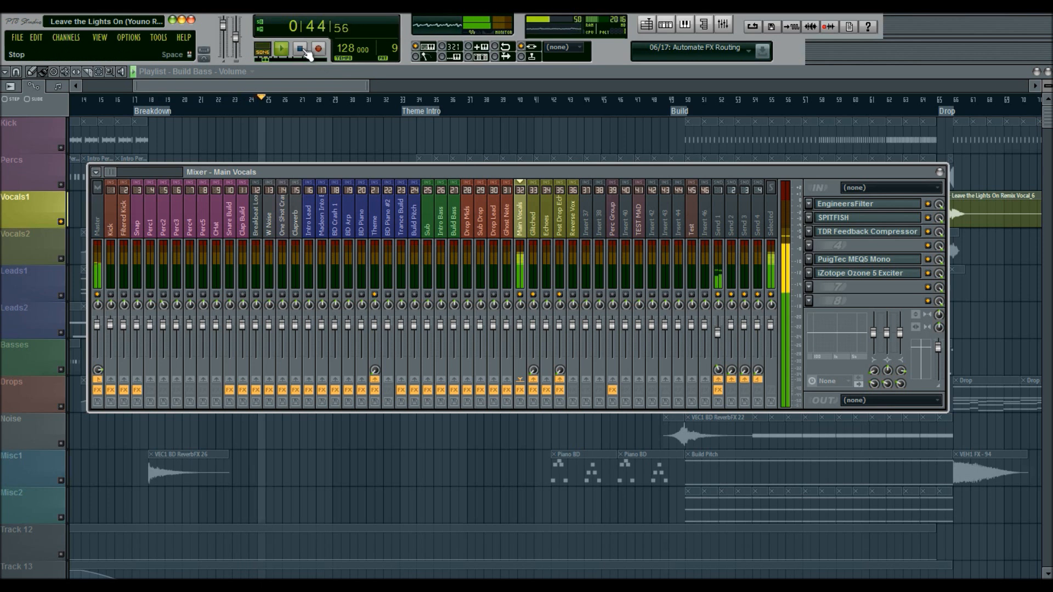
{"action": "left_click", "coordinate": [305, 51]}
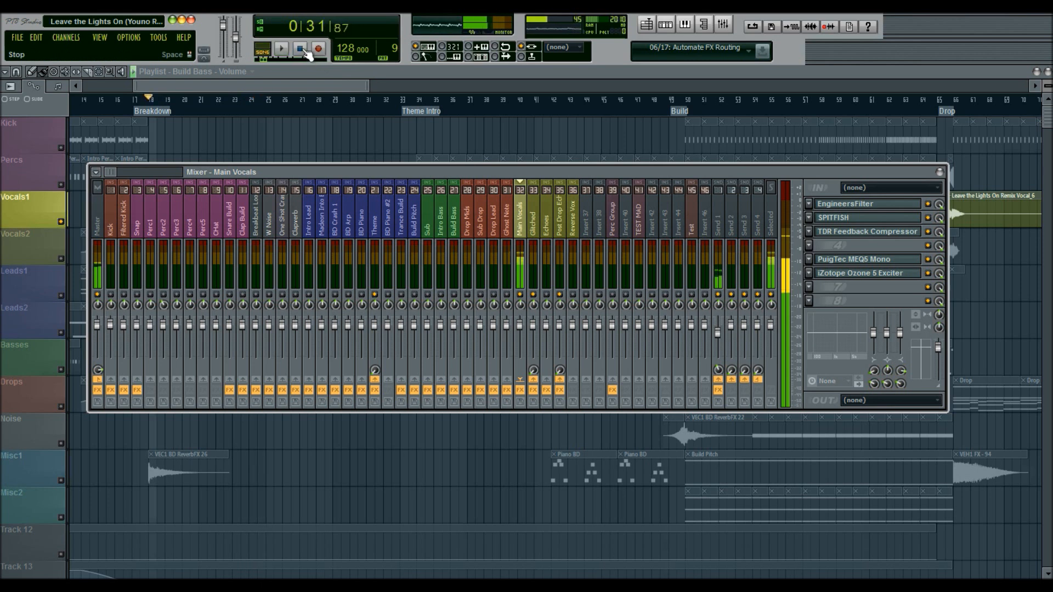